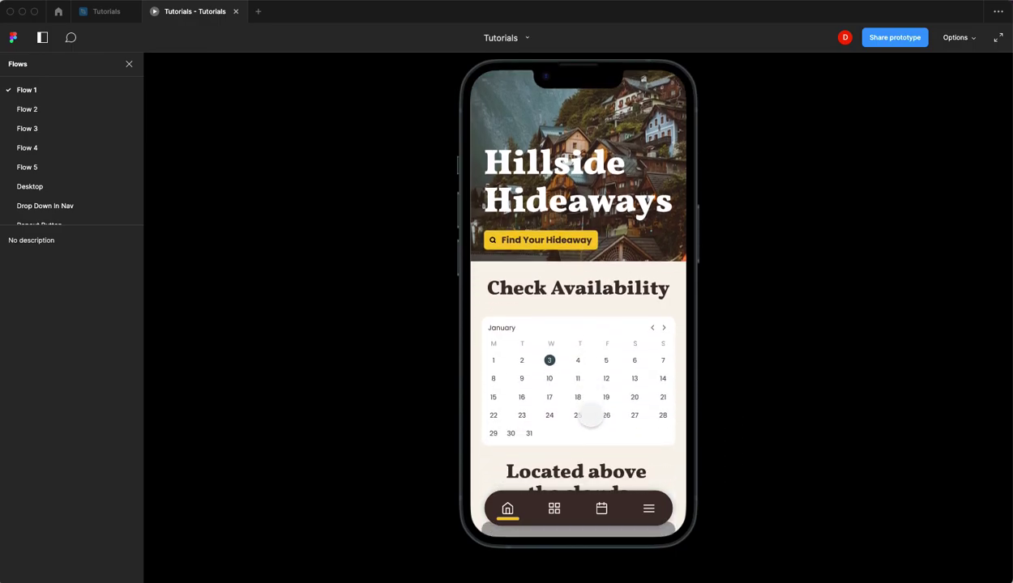
Step: Test the prototype nav bar between Our Suites and Hillside Hideaways, then return to the Tutorials file
{"action": "scroll", "coordinate": [587, 418], "scroll_direction": "up", "scroll_amount": 3}
{"action": "scroll", "coordinate": [593, 423], "scroll_direction": "up", "scroll_amount": 2}
{"action": "scroll", "coordinate": [595, 429], "scroll_direction": "down", "scroll_amount": 3}
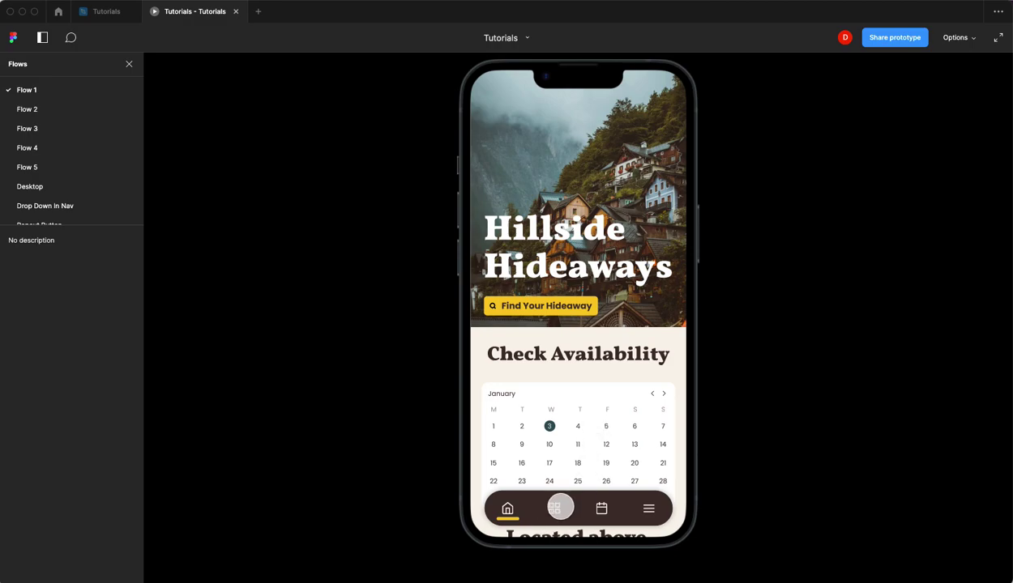
{"action": "left_click", "coordinate": [554, 507]}
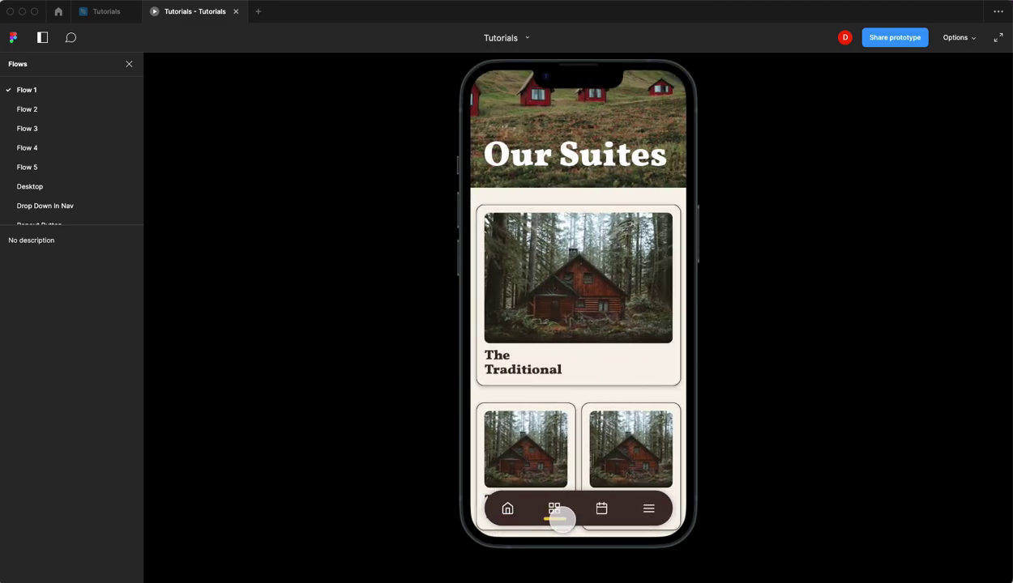
{"action": "left_click", "coordinate": [508, 509]}
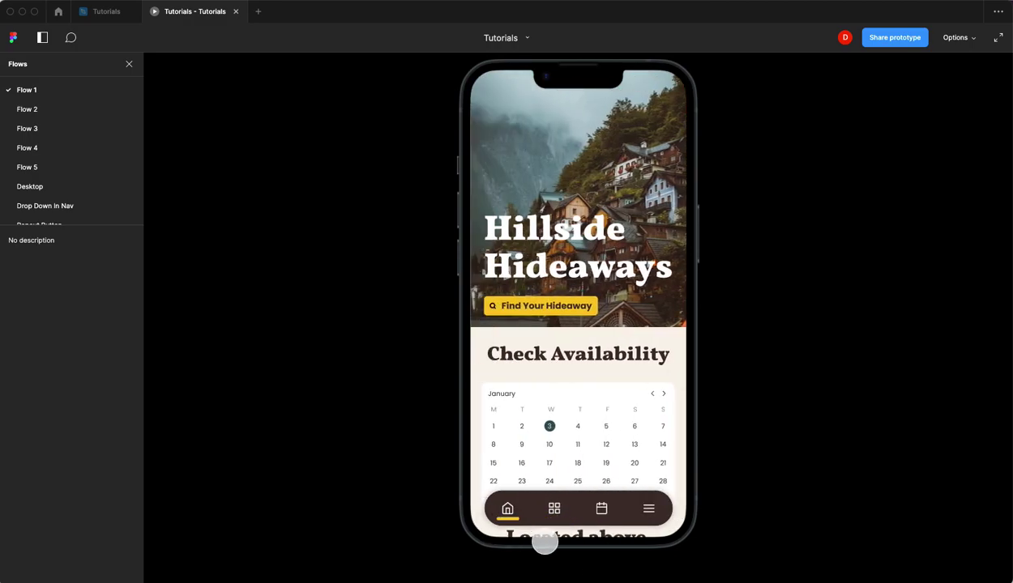
{"action": "left_click", "coordinate": [554, 508]}
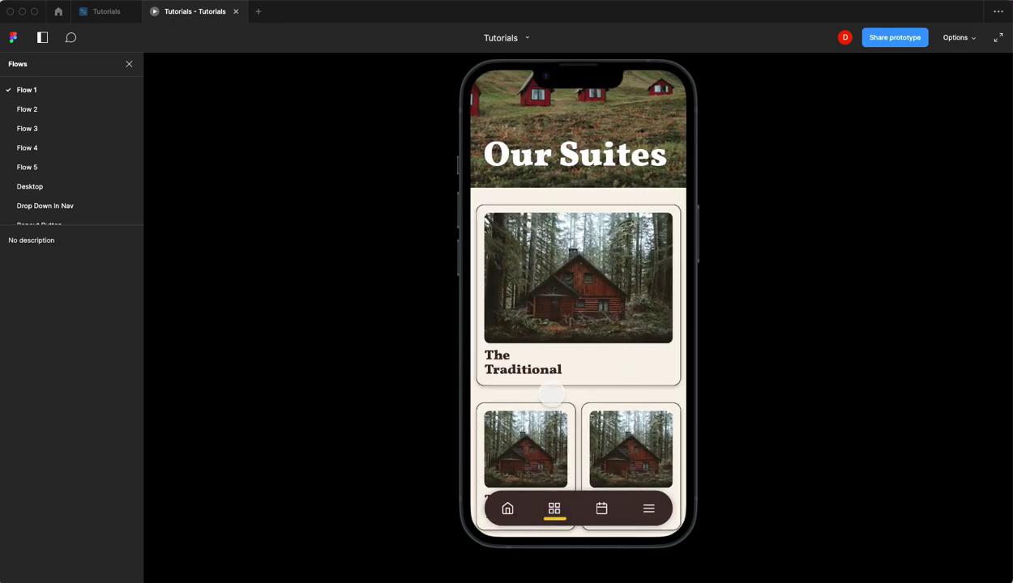
{"action": "scroll", "coordinate": [551, 395], "scroll_direction": "down", "scroll_amount": 3}
{"action": "scroll", "coordinate": [551, 396], "scroll_direction": "up", "scroll_amount": 3}
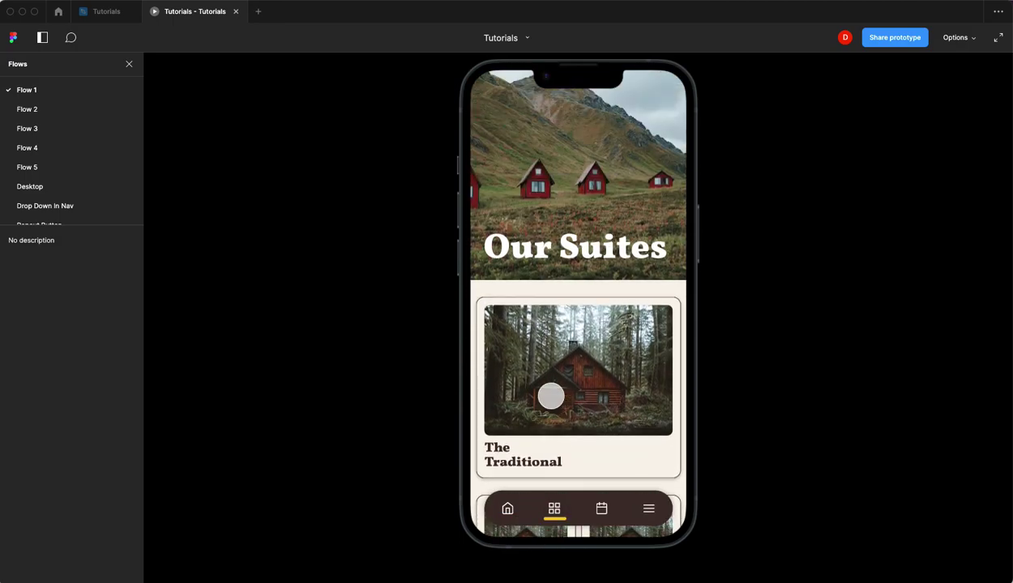
{"action": "left_click", "coordinate": [507, 508]}
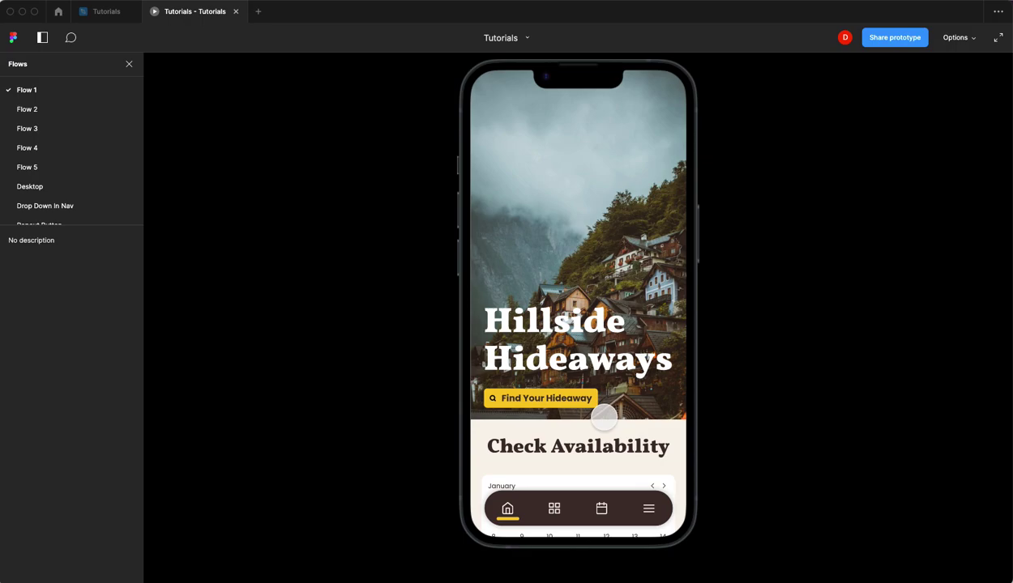
{"action": "left_click", "coordinate": [108, 16]}
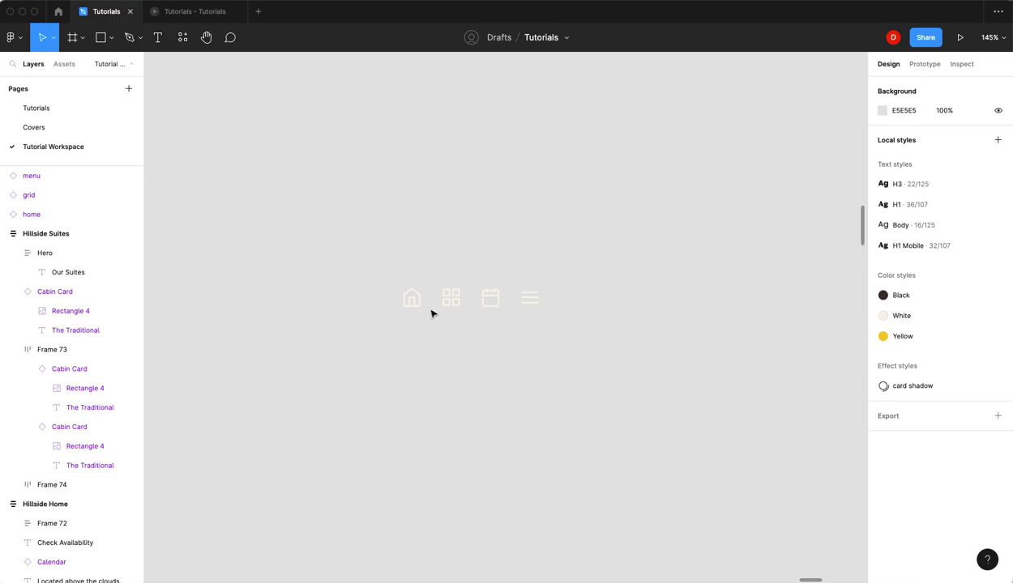
Step: Wrap the four nav icons in a centre-aligned horizontal auto-layout frame with 20 px gaps
{"action": "left_click_drag", "start_coordinate": [362, 257], "coordinate": [594, 327]}
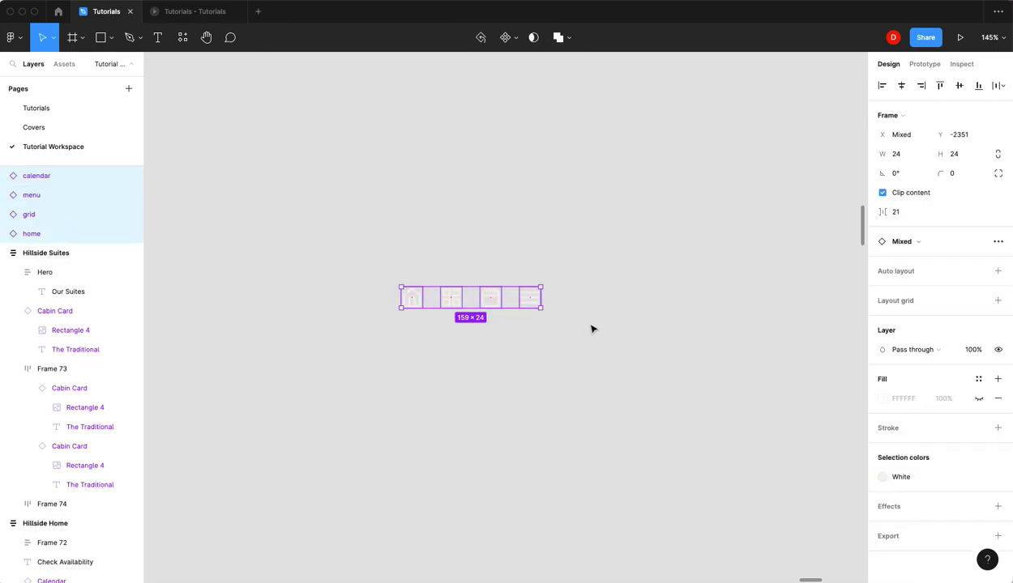
{"action": "key", "text": "shift+a"}
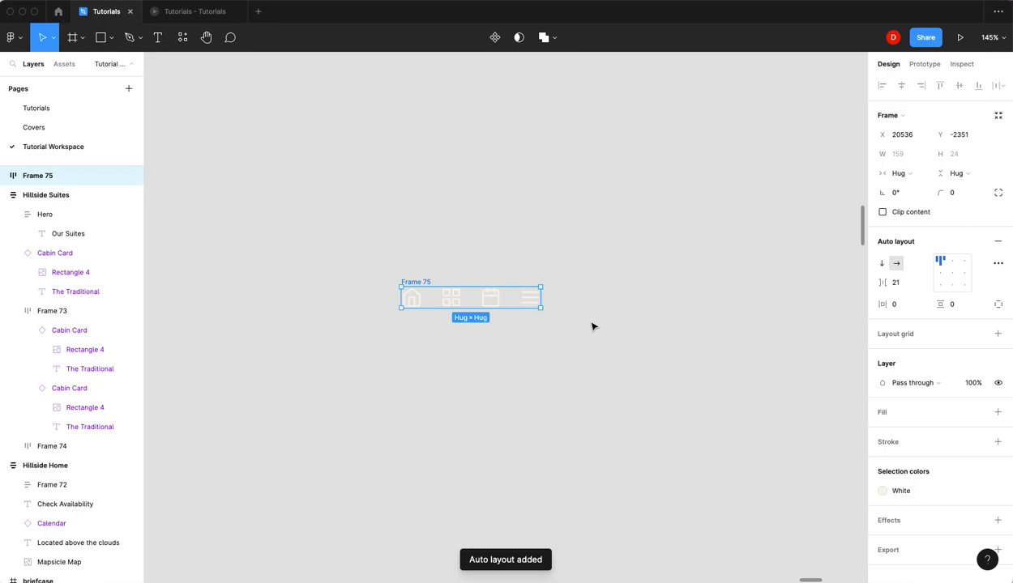
{"action": "left_click", "coordinate": [951, 277]}
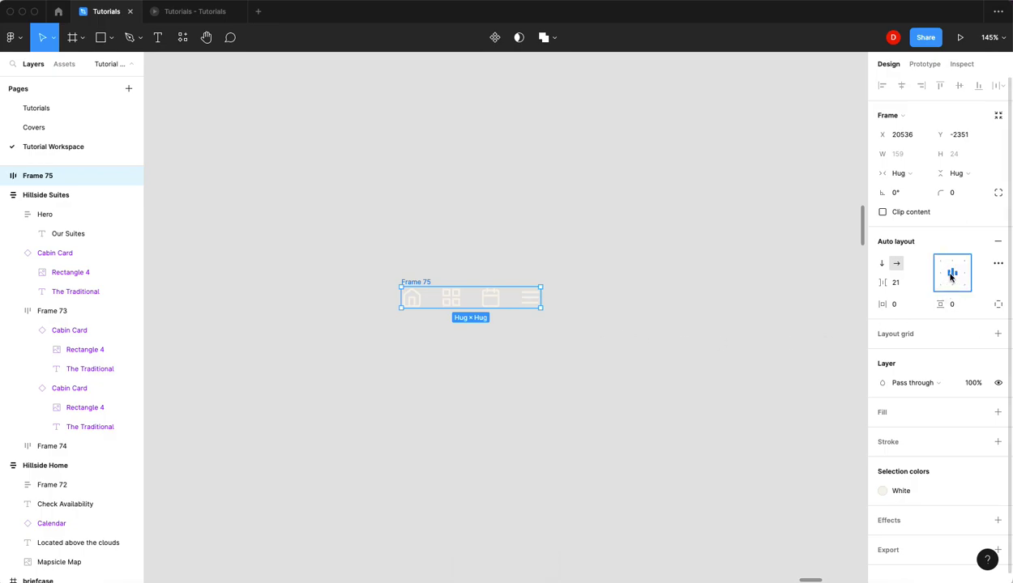
{"action": "left_click", "coordinate": [897, 283]}
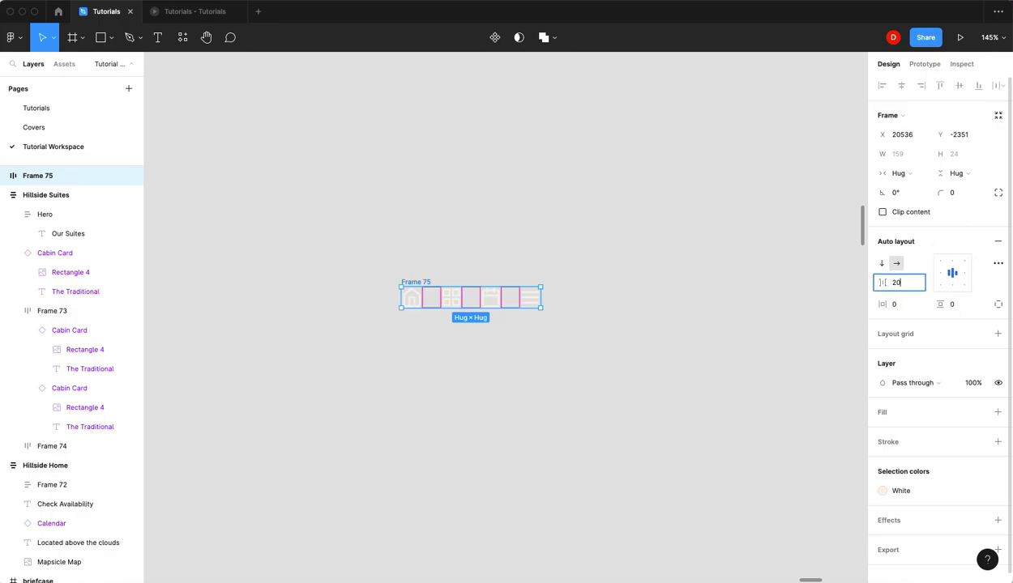
{"action": "key", "text": "Return"}
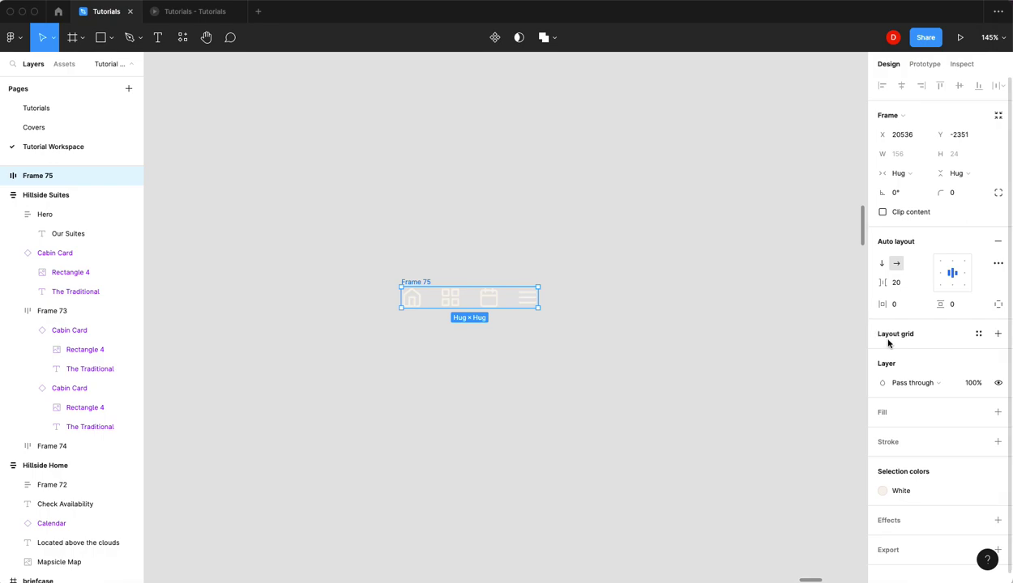
Step: Fill Frame 75 with the Black colour style
{"action": "left_click", "coordinate": [979, 413]}
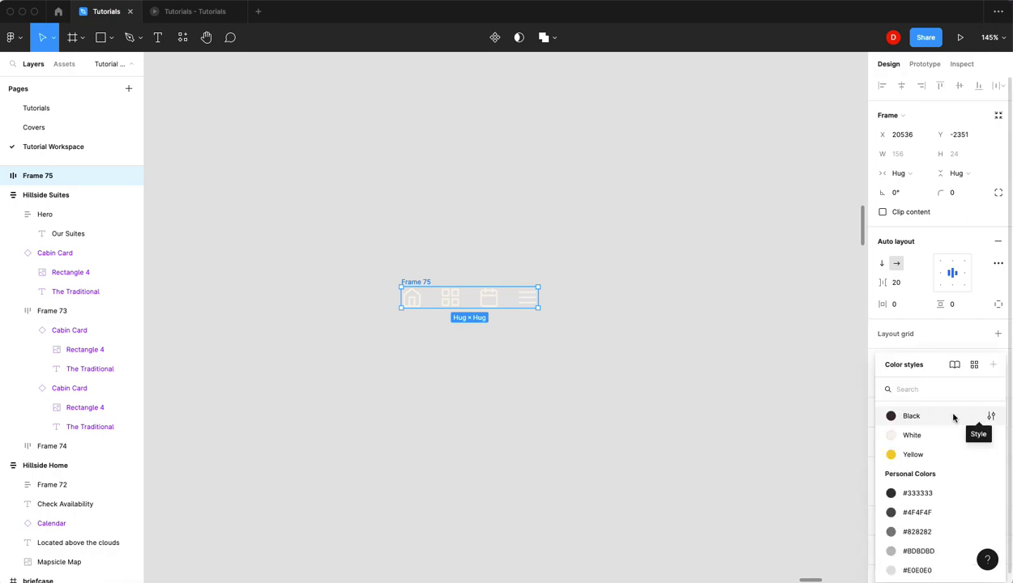
{"action": "left_click", "coordinate": [952, 416]}
{"action": "left_click", "coordinate": [618, 316]}
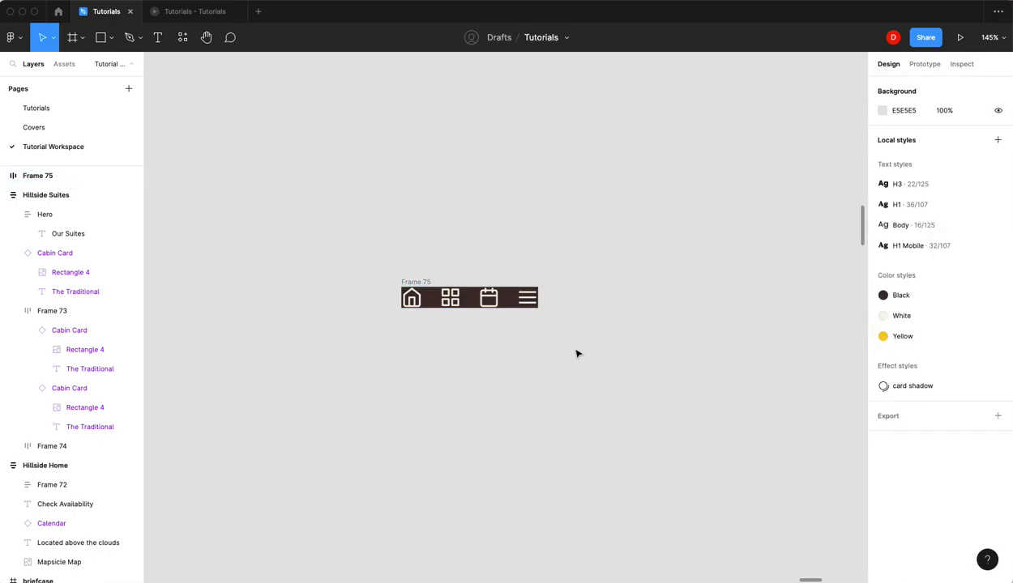
{"action": "left_click", "coordinate": [418, 282]}
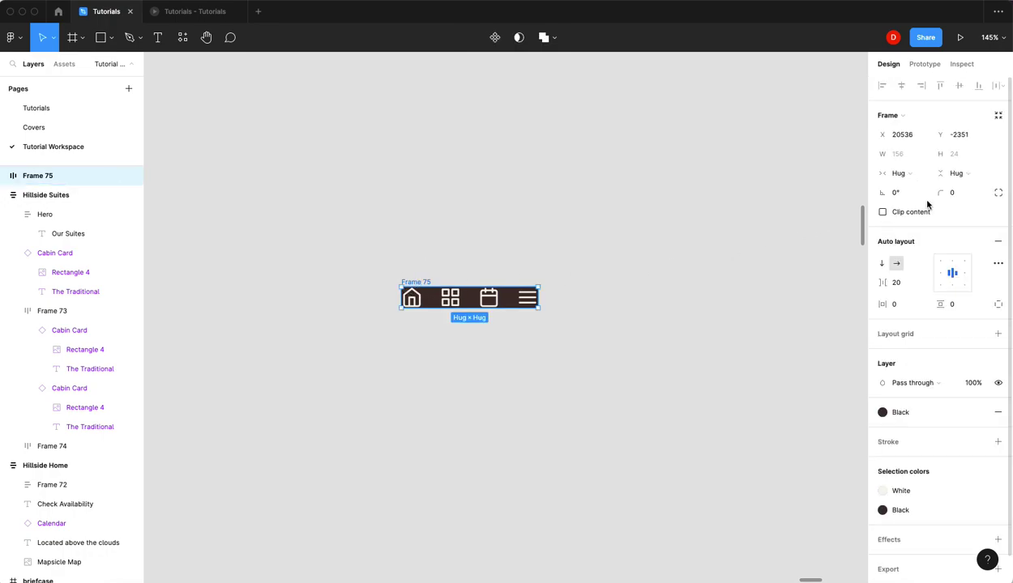
Step: Give the frame a 28 corner radius, 20 px side and 10 px vertical padding, and shift it left
{"action": "left_click_drag", "start_coordinate": [941, 195], "coordinate": [266, 196]}
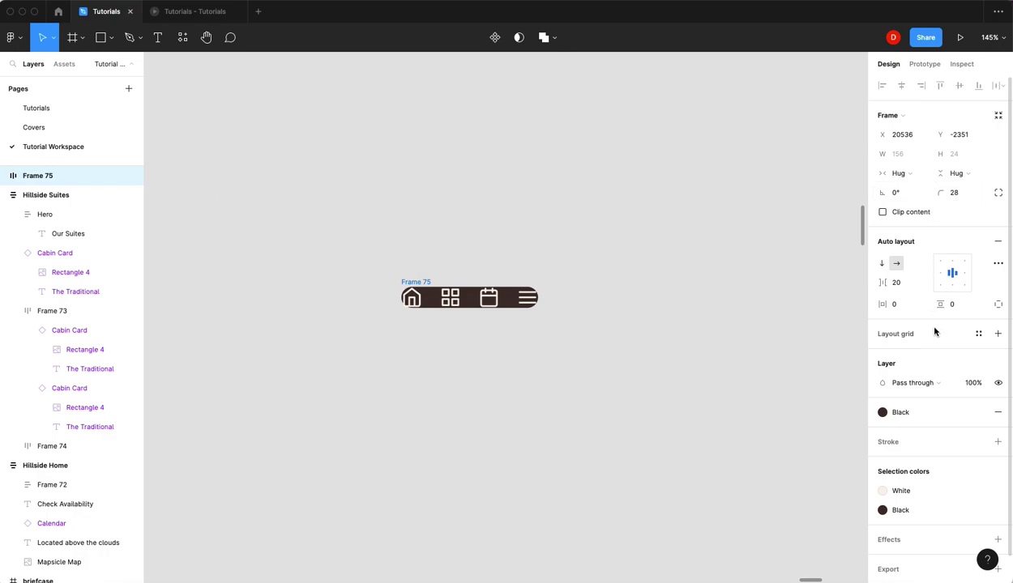
{"action": "left_click_drag", "start_coordinate": [883, 305], "coordinate": [911, 308]}
{"action": "left_click", "coordinate": [898, 307]}
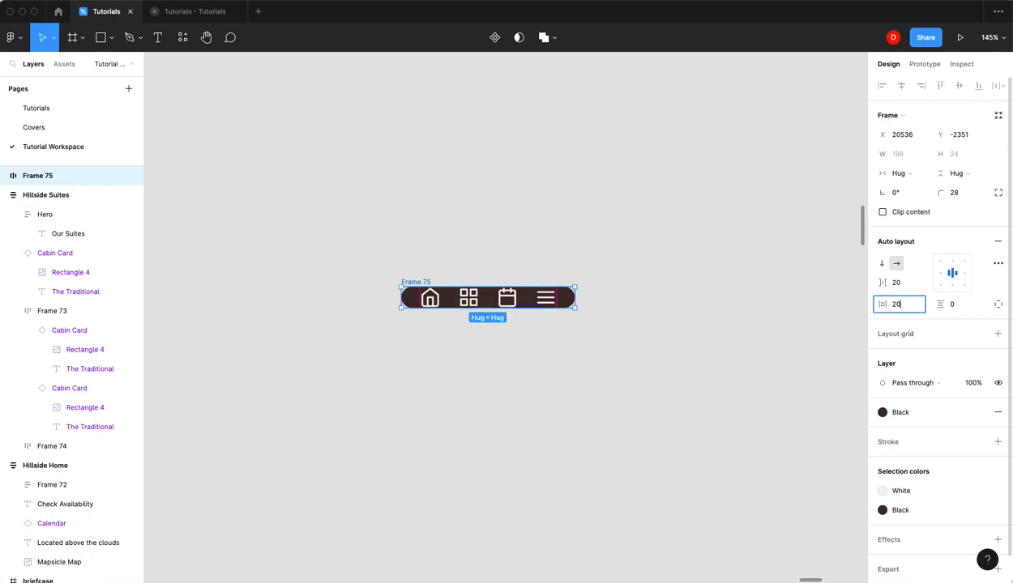
{"action": "left_click", "coordinate": [957, 304]}
{"action": "type", "text": "10"}
{"action": "key", "text": "Return"}
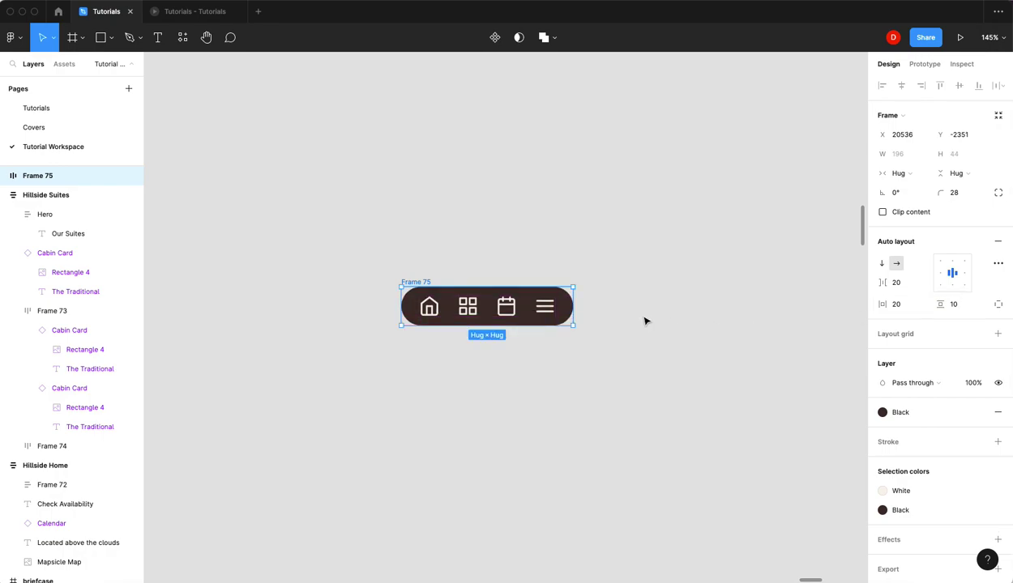
{"action": "left_click", "coordinate": [420, 281]}
{"action": "left_click_drag", "start_coordinate": [420, 281], "coordinate": [398, 282]}
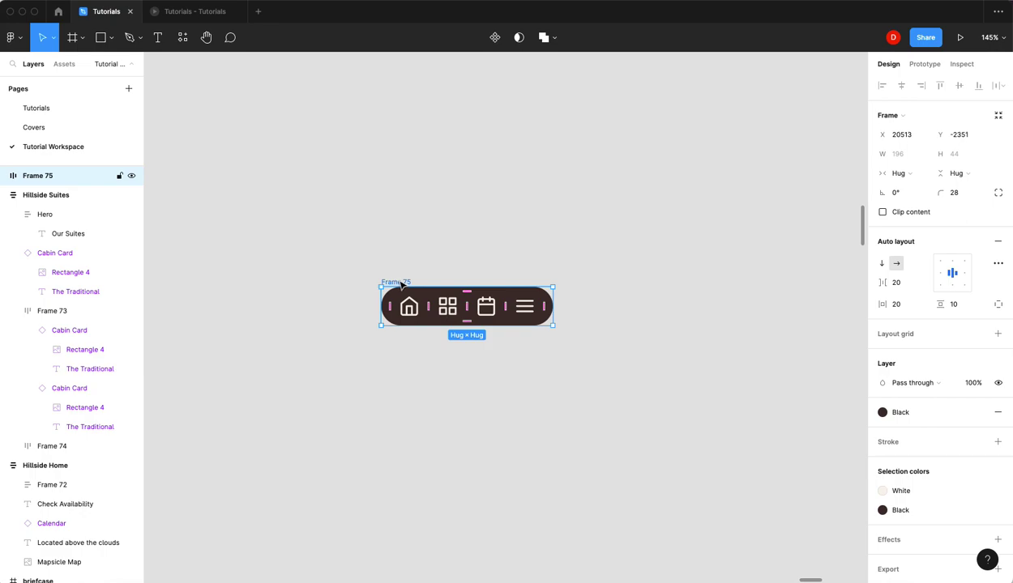
Step: Set the nav bar to a fixed width of 330 px
{"action": "left_click", "coordinate": [900, 173]}
{"action": "left_click", "coordinate": [904, 157]}
{"action": "left_click", "coordinate": [897, 155]}
{"action": "type", "text": "330"}
{"action": "key", "text": "Return"}
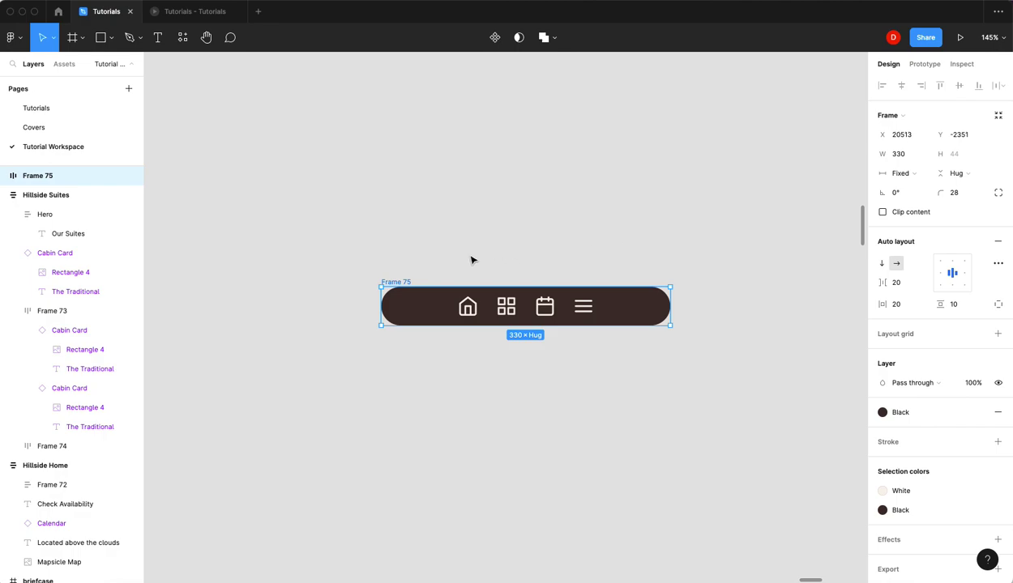
Step: Switch the auto layout spacing to Space between so the icons spread evenly
{"action": "left_click", "coordinate": [998, 264]}
{"action": "left_click", "coordinate": [839, 366]}
{"action": "left_click", "coordinate": [831, 381]}
{"action": "left_click", "coordinate": [855, 265]}
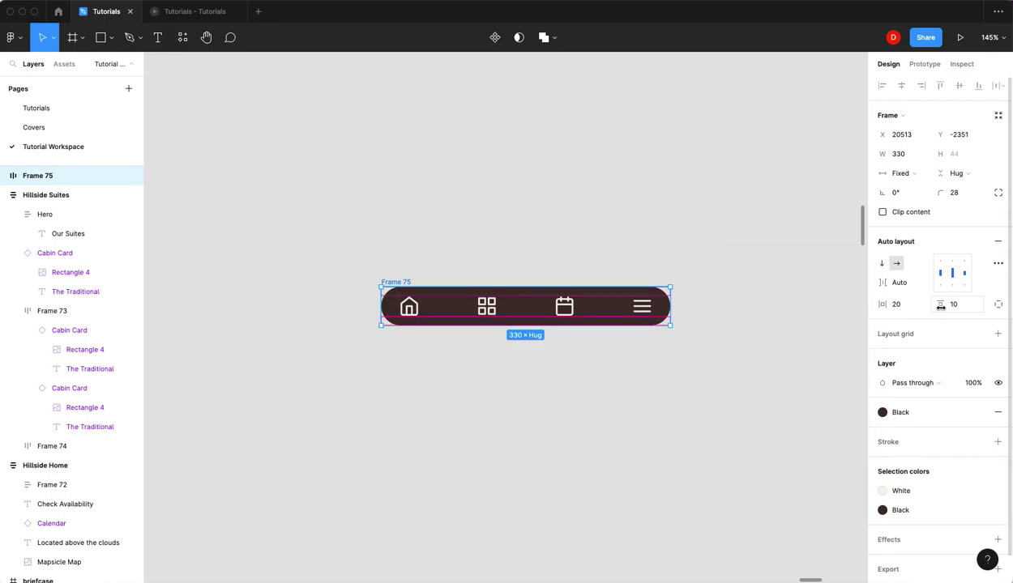
Step: Set padding to 30 px sides and 20 px vertical, with a 38 corner radius
{"action": "left_click_drag", "start_coordinate": [942, 304], "coordinate": [951, 308]}
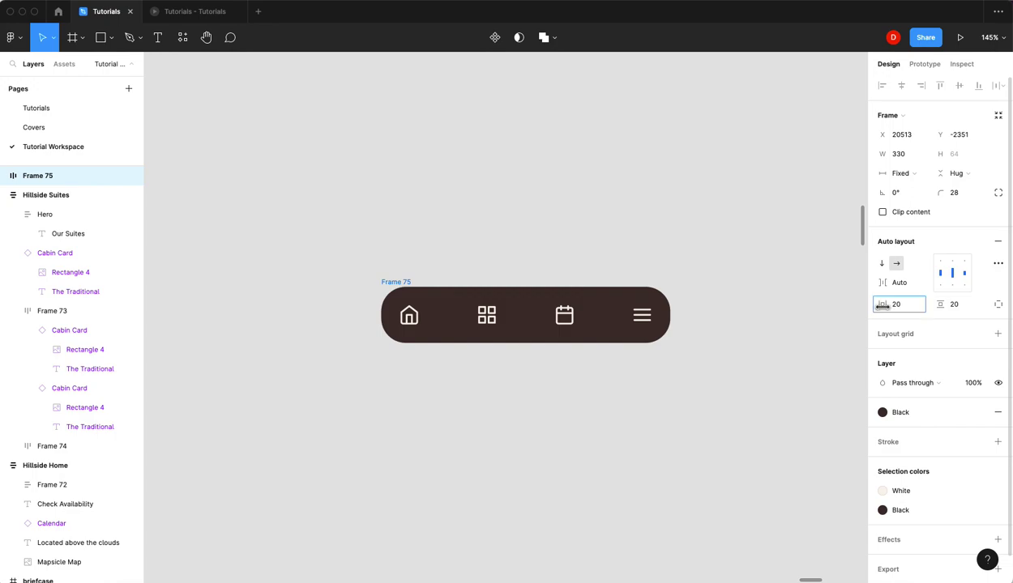
{"action": "mouse_move", "coordinate": [882, 305]}
{"action": "left_mouse_down"}
{"action": "mouse_move", "coordinate": [902, 310]}
{"action": "mouse_move", "coordinate": [895, 318]}
{"action": "left_mouse_up"}
{"action": "left_click", "coordinate": [950, 194]}
{"action": "type", "text": "38"}
{"action": "key", "text": "Return"}
{"action": "left_click", "coordinate": [640, 247]}
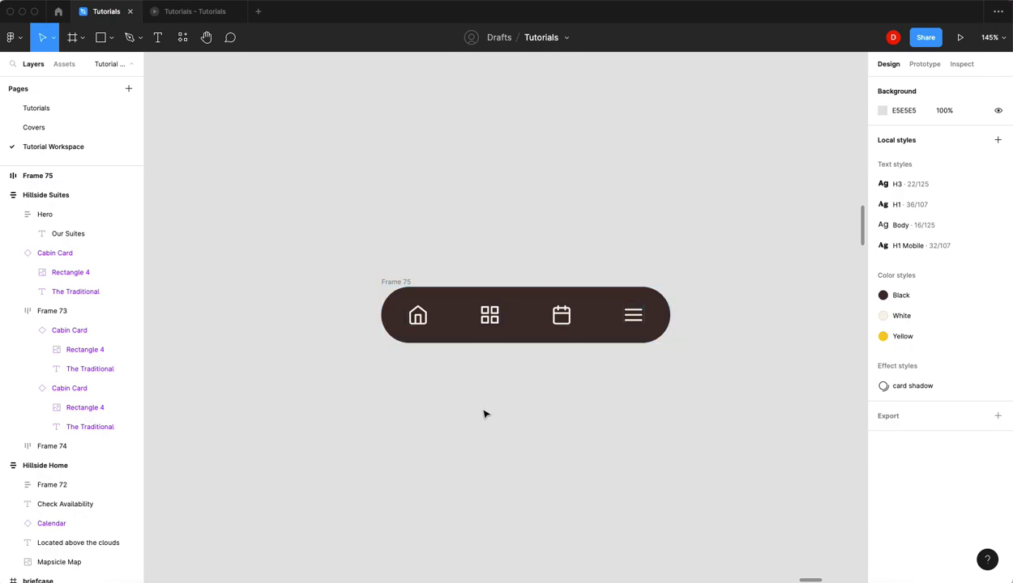
Step: Add a drop shadow to Frame 75 with X 0, Y 0 and blur 12
{"action": "left_click", "coordinate": [571, 320]}
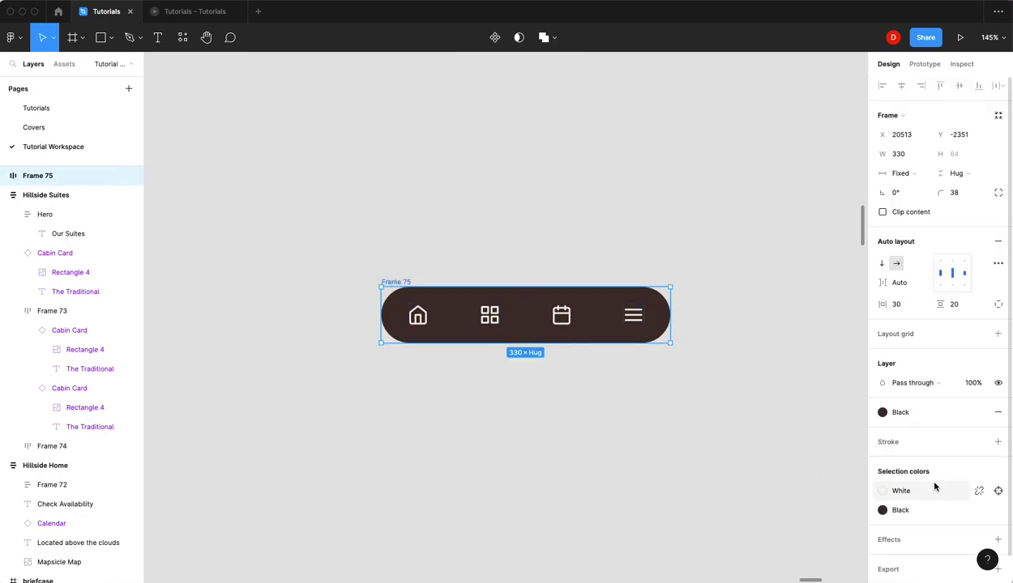
{"action": "scroll", "coordinate": [934, 487], "scroll_direction": "down", "scroll_amount": 1}
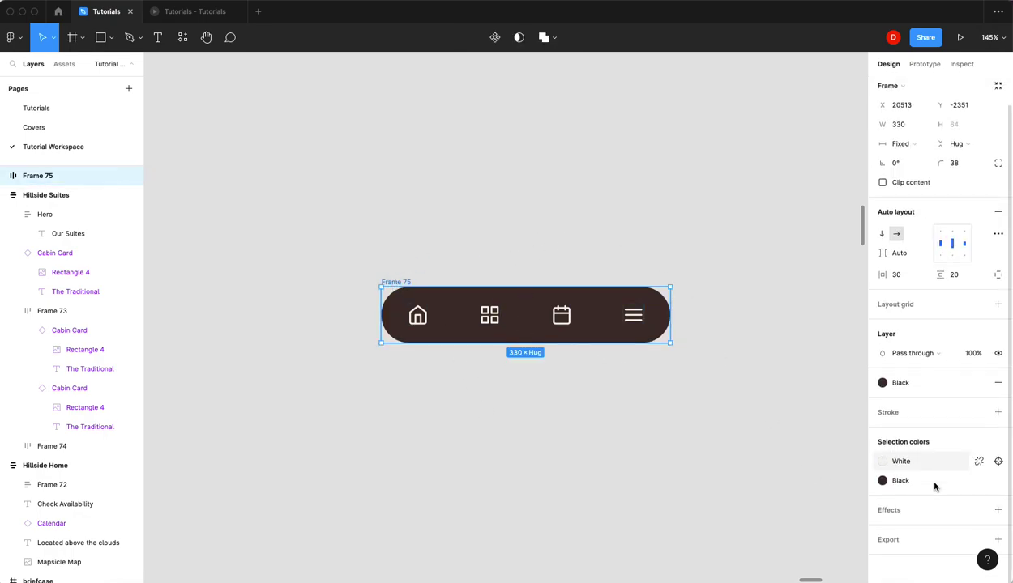
{"action": "left_click", "coordinate": [997, 511]}
{"action": "left_click", "coordinate": [881, 530]}
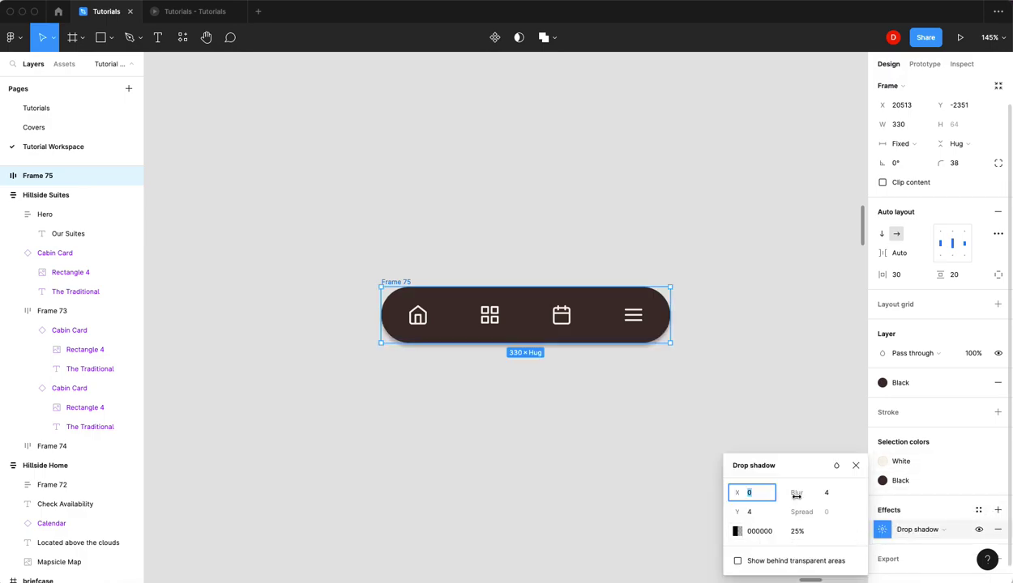
{"action": "left_click", "coordinate": [765, 514]}
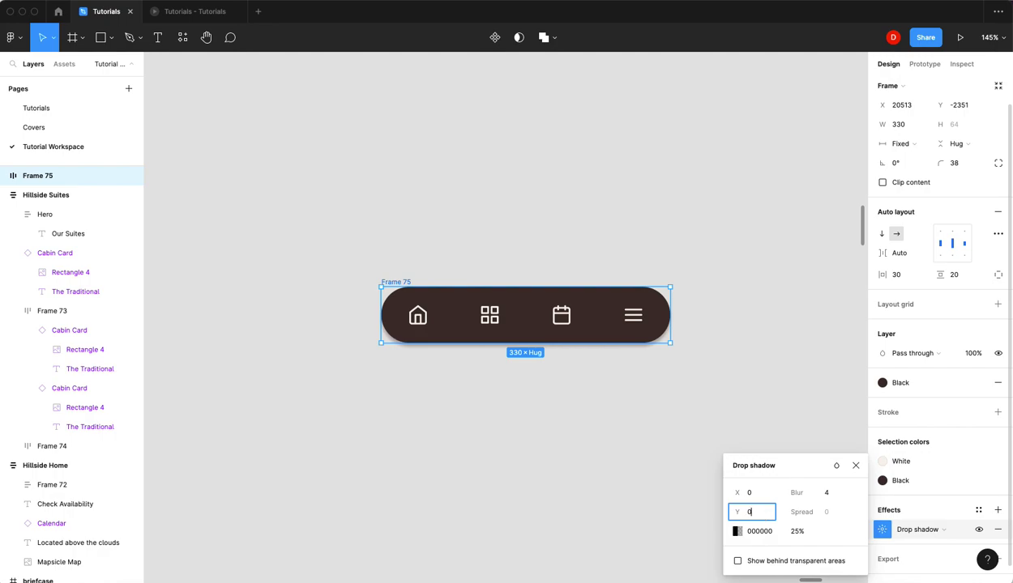
{"action": "type", "text": "0"}
{"action": "key", "text": "Return"}
{"action": "left_click", "coordinate": [826, 495]}
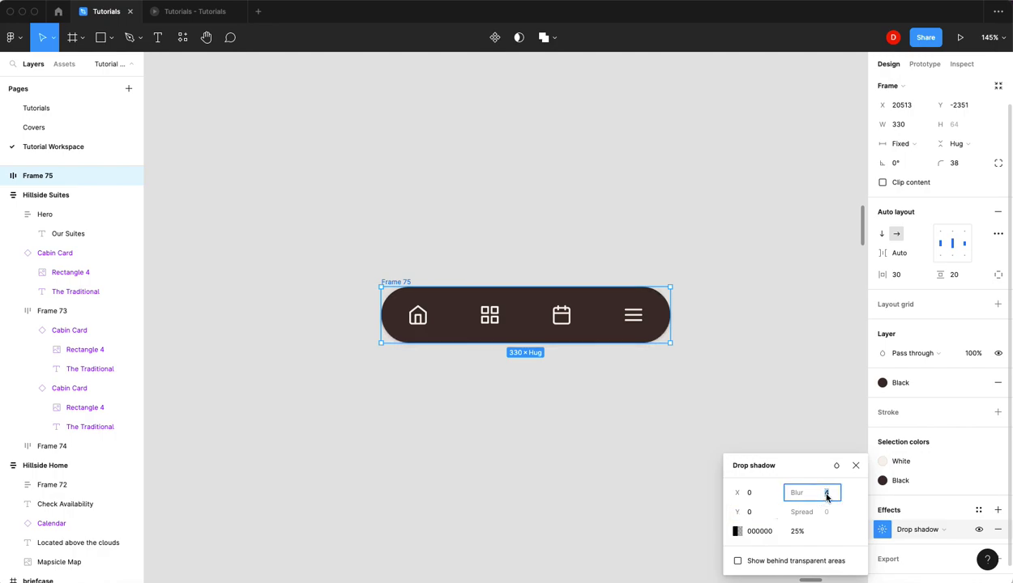
{"action": "type", "text": "12"}
{"action": "key", "text": "Return"}
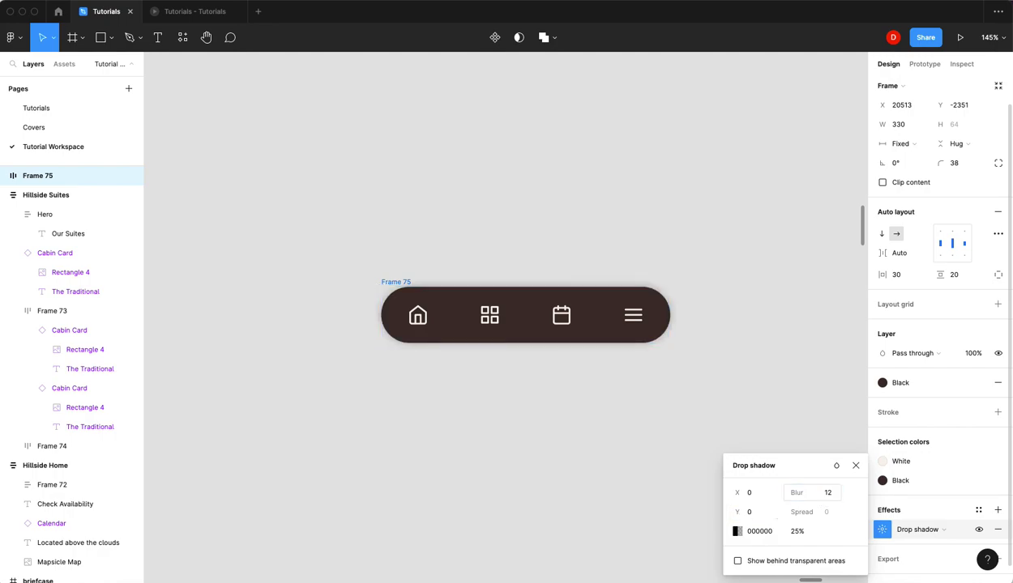
Step: Close the shadow settings and rename Frame 75 to 'Bottom Nav Bar'
{"action": "left_click", "coordinate": [855, 465]}
{"action": "left_click", "coordinate": [569, 409]}
{"action": "left_click", "coordinate": [397, 280]}
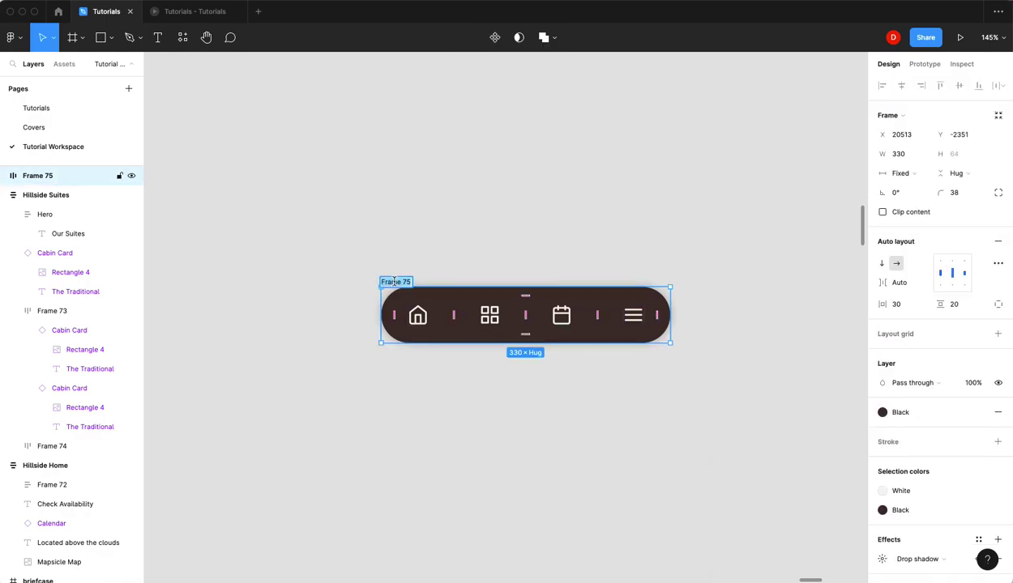
{"action": "type", "text": "Bottom Nav Bar"}
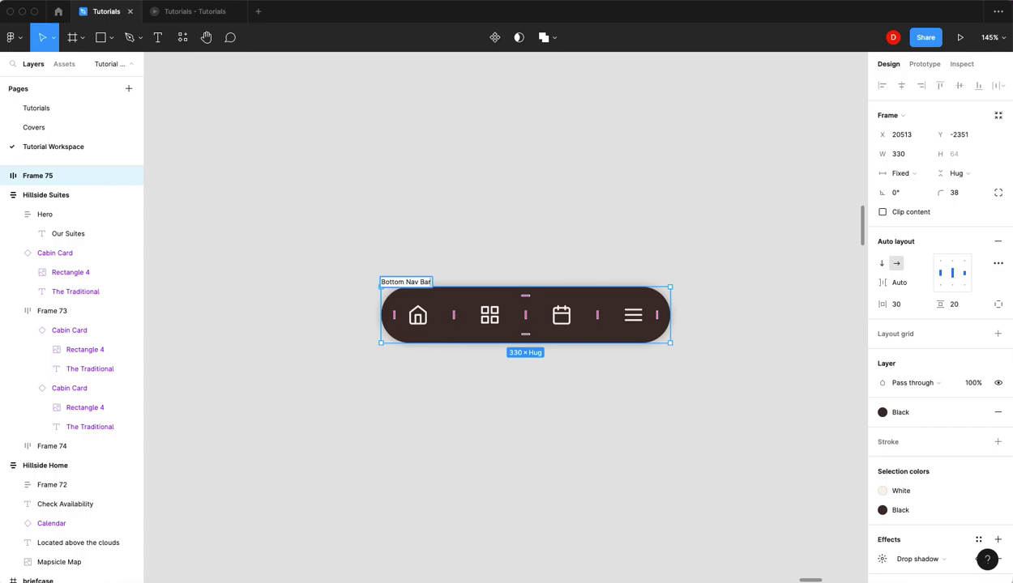
{"action": "key", "text": "Return"}
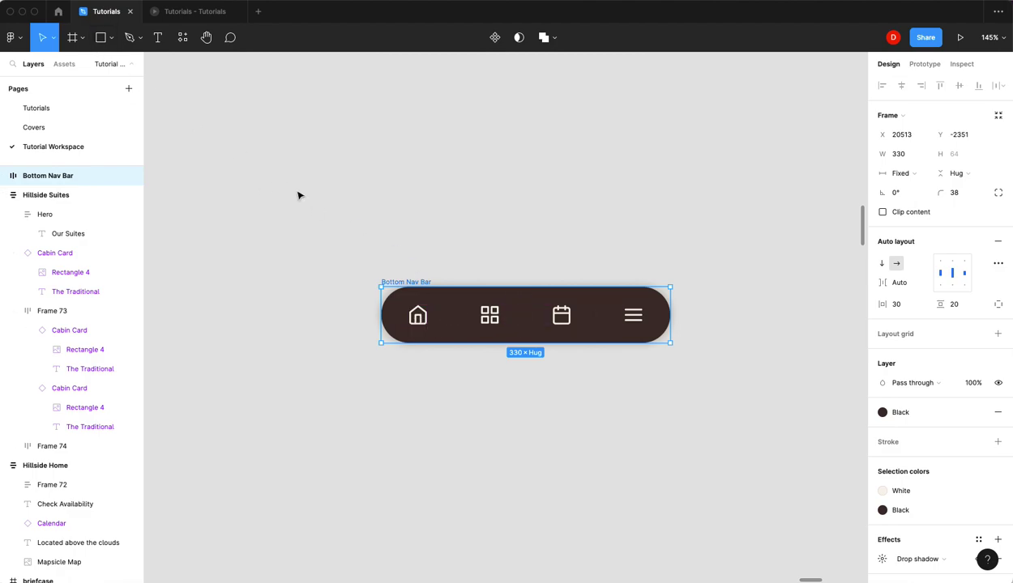
Step: Draw a line in the nav bar: 4 stroke weight, round caps, F2C94C, absolutely positioned
{"action": "key", "text": "l"}
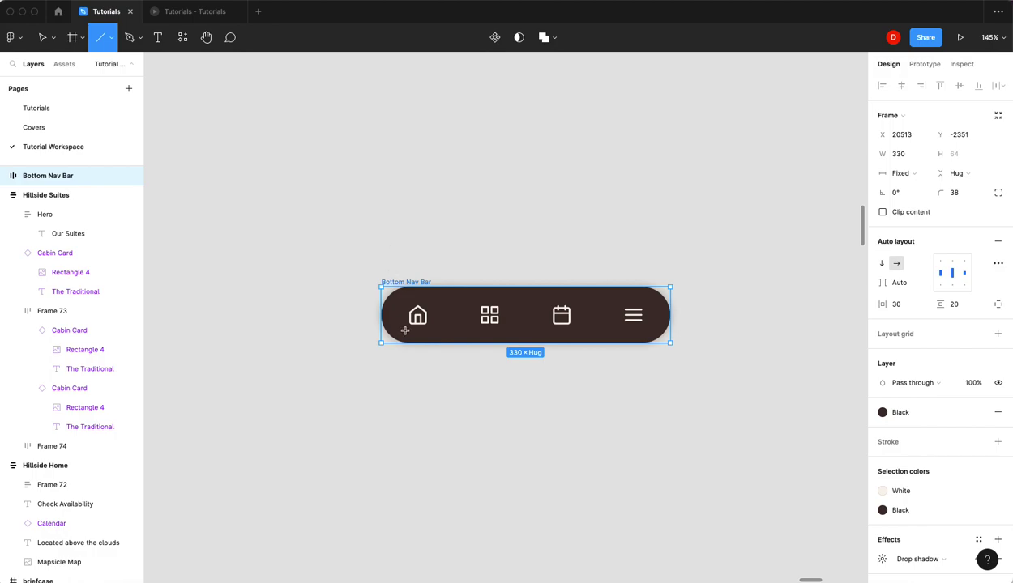
{"action": "left_click_drag", "start_coordinate": [405, 331], "coordinate": [440, 332]}
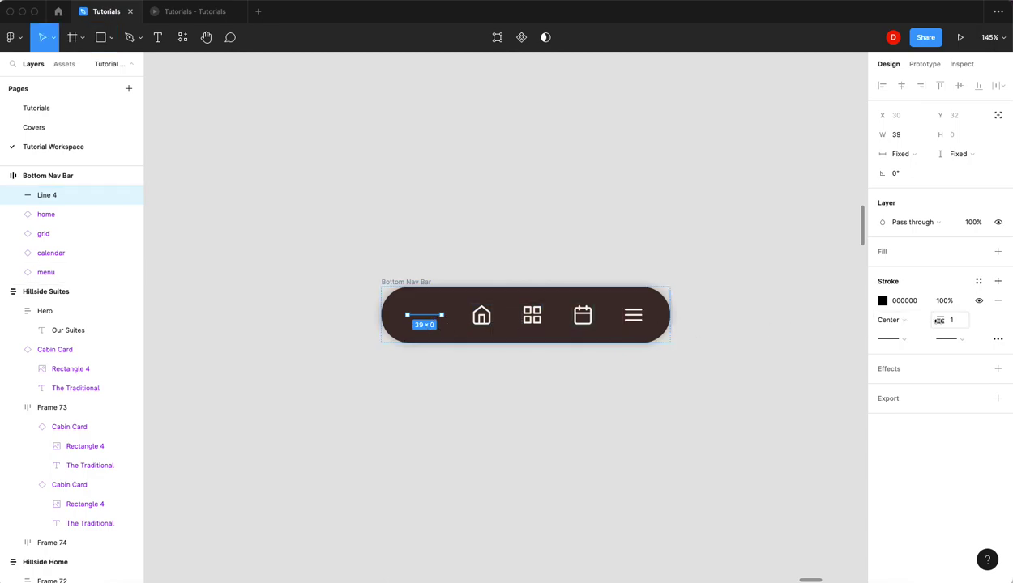
{"action": "left_click_drag", "start_coordinate": [938, 320], "coordinate": [943, 321]}
{"action": "left_click", "coordinate": [899, 340]}
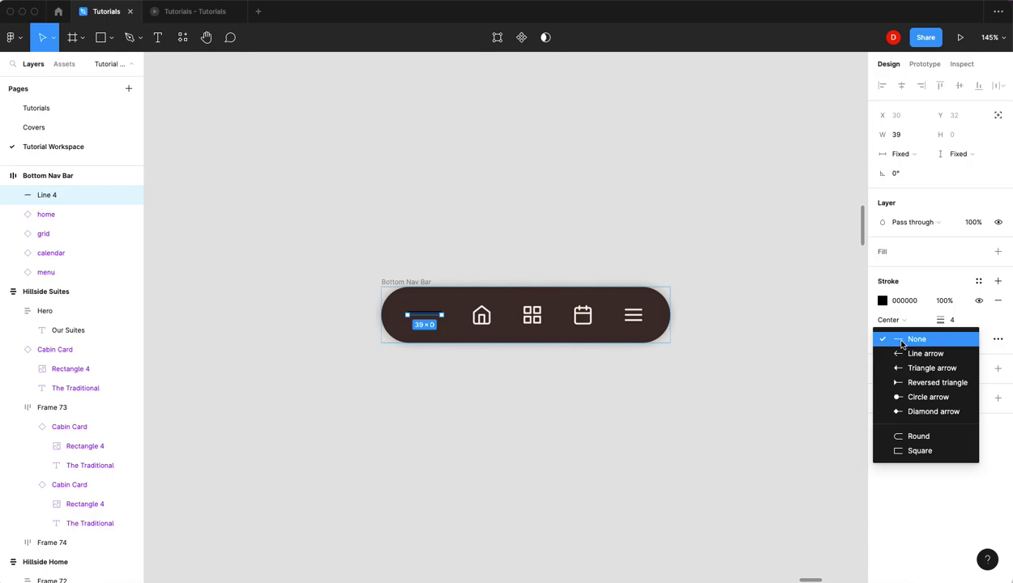
{"action": "left_click", "coordinate": [916, 435]}
{"action": "left_click", "coordinate": [883, 300]}
{"action": "left_click", "coordinate": [839, 526]}
{"action": "left_click", "coordinate": [855, 272]}
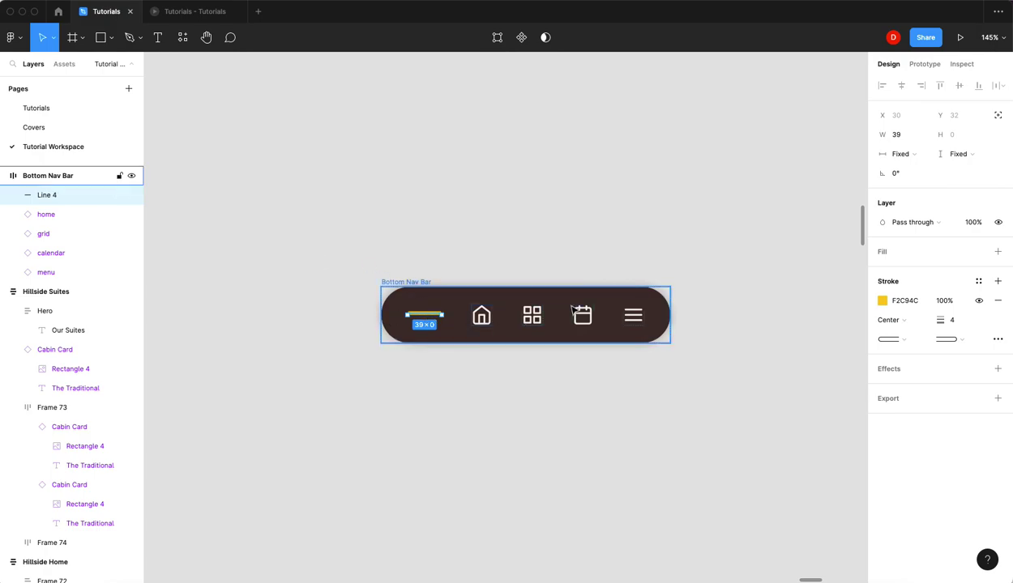
{"action": "left_click", "coordinate": [998, 115]}
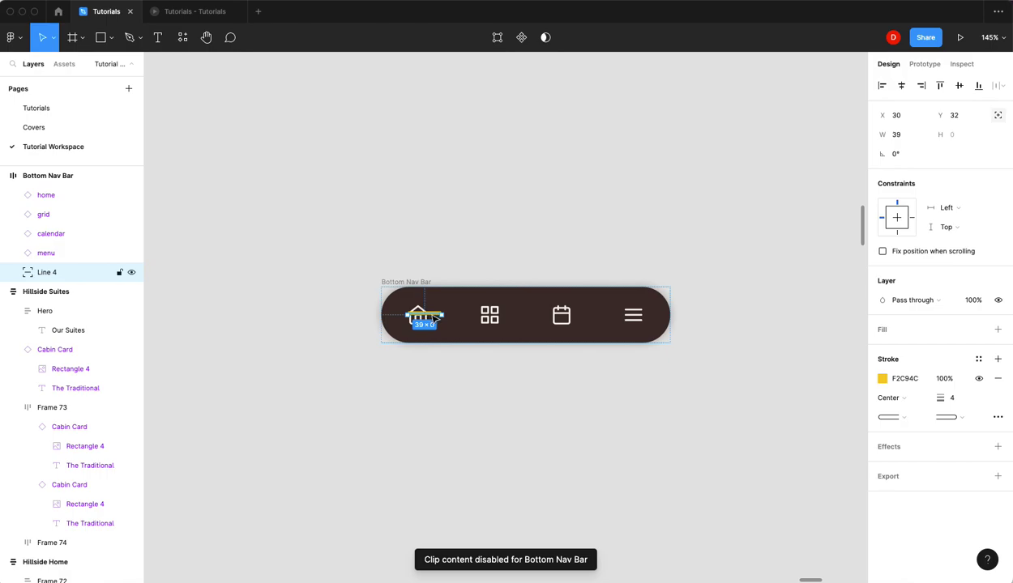
Step: Resize Line 4 to 34 wide and centre it beneath the home icon as an underline
{"action": "mouse_move", "coordinate": [435, 317]}
{"action": "left_mouse_down"}
{"action": "mouse_move", "coordinate": [423, 315]}
{"action": "mouse_move", "coordinate": [427, 332]}
{"action": "left_mouse_up"}
{"action": "left_click", "coordinate": [448, 363]}
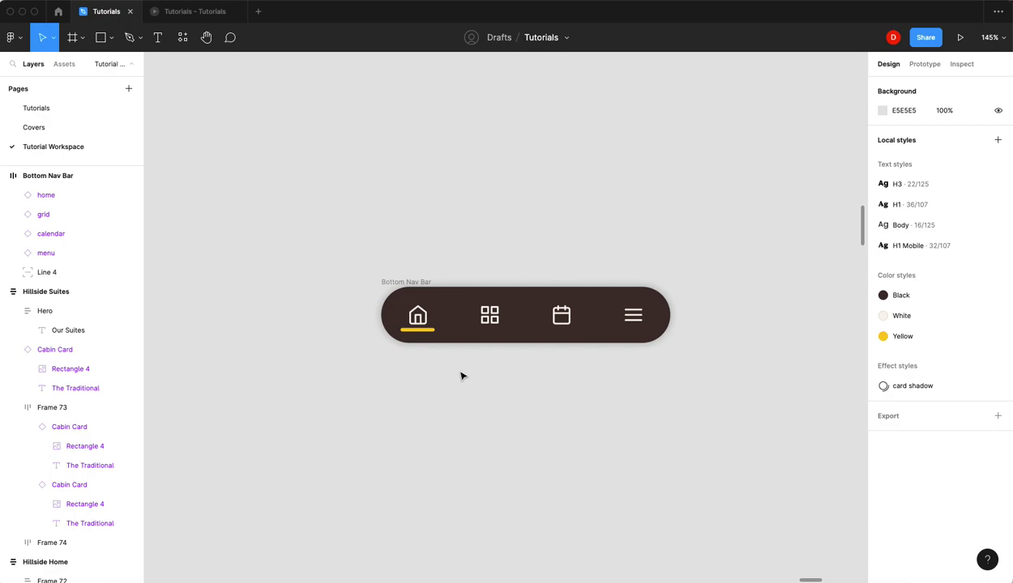
{"action": "left_click", "coordinate": [418, 331]}
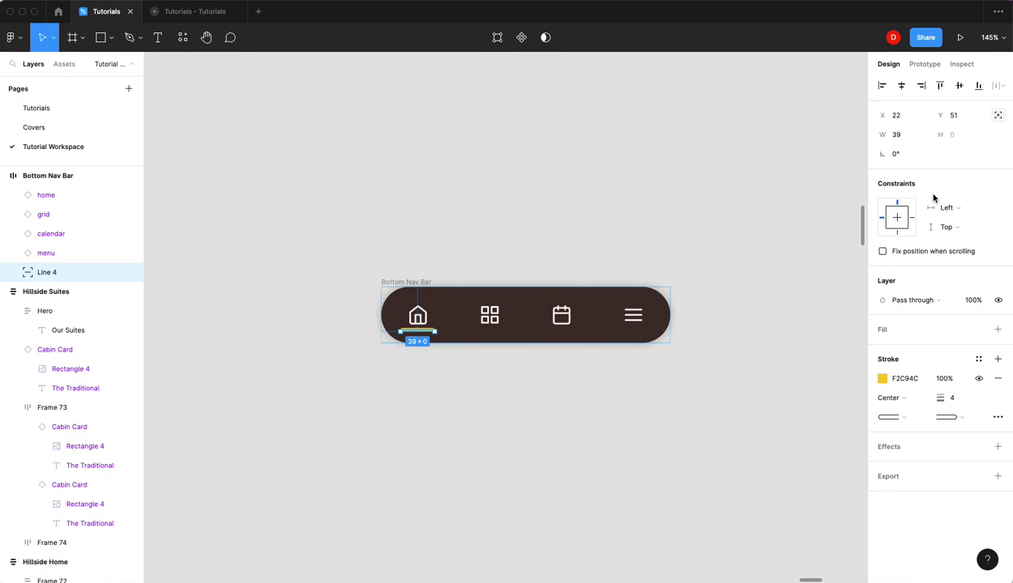
{"action": "left_click", "coordinate": [905, 138]}
{"action": "key", "text": "Return"}
{"action": "left_click", "coordinate": [899, 140]}
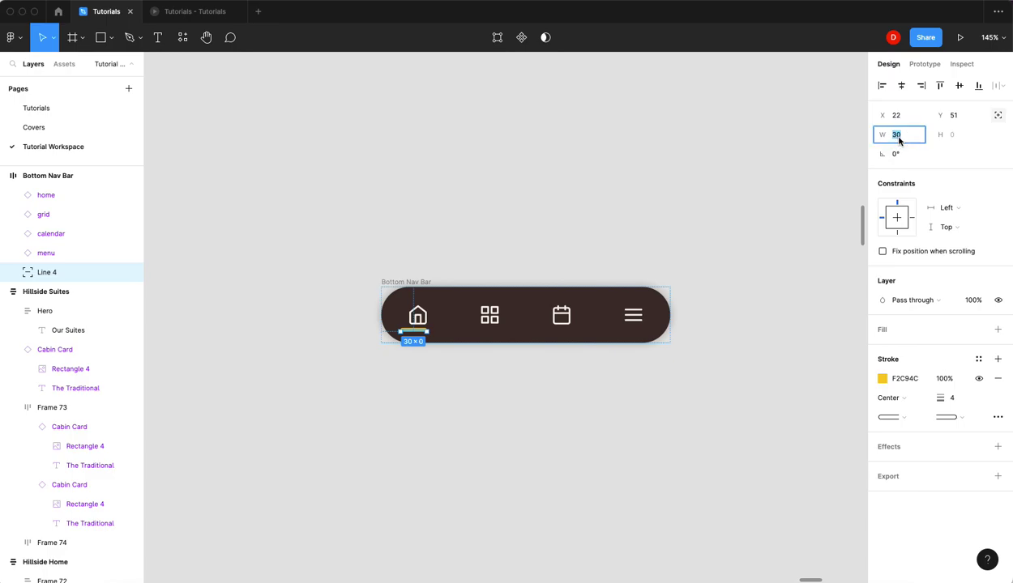
{"action": "type", "text": "34"}
{"action": "key", "text": "Return"}
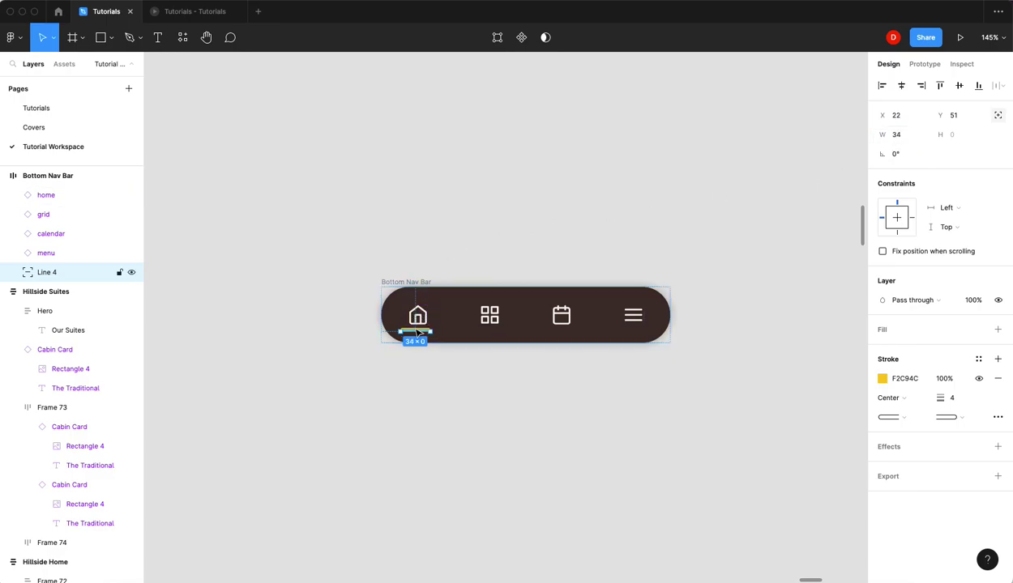
{"action": "left_click_drag", "start_coordinate": [413, 333], "coordinate": [419, 334]}
{"action": "left_click", "coordinate": [494, 379]}
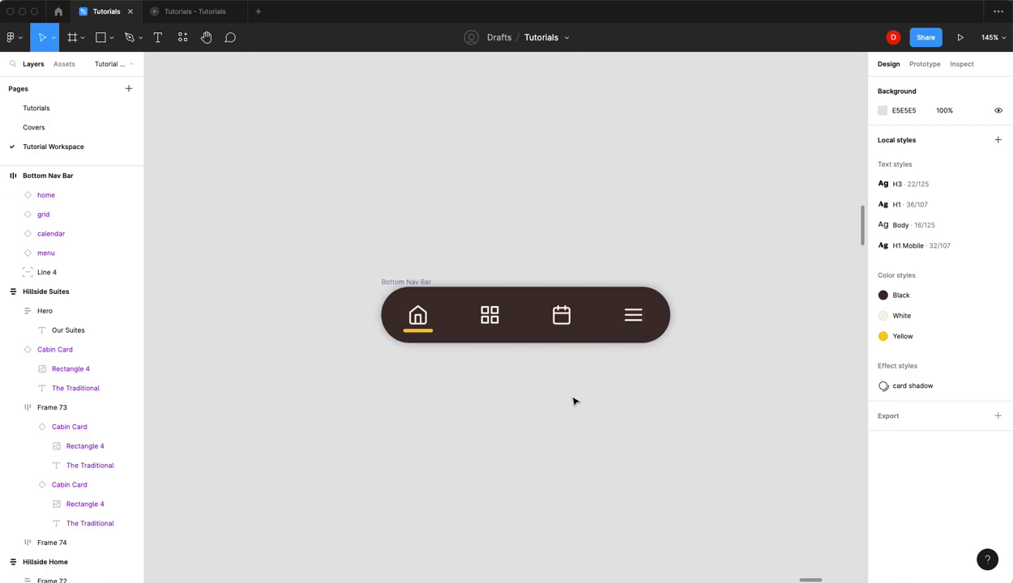
Step: Make Bottom Nav Bar a component, add a second variant, and name it Grid
{"action": "left_click", "coordinate": [396, 282]}
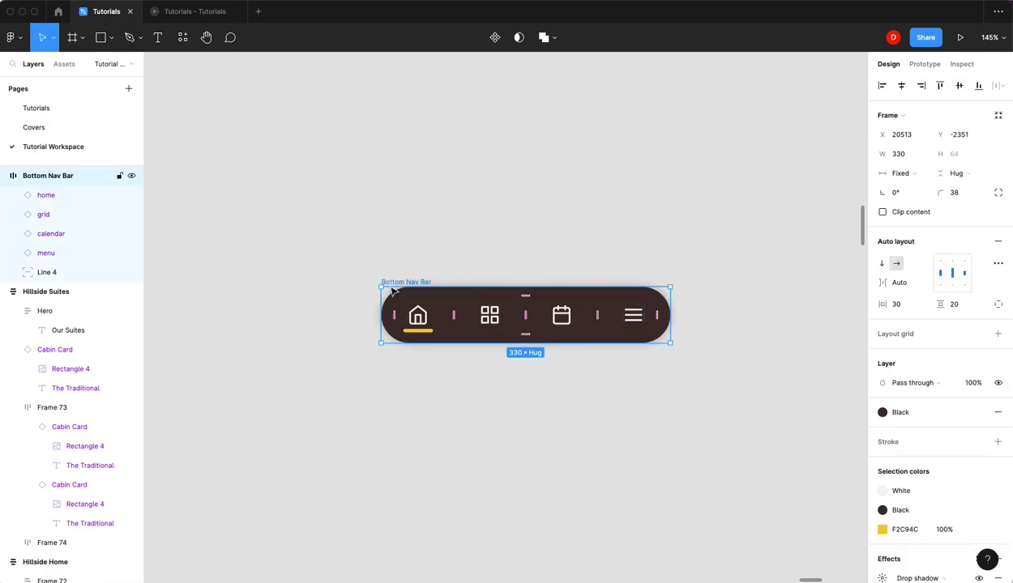
{"action": "left_click", "coordinate": [494, 38]}
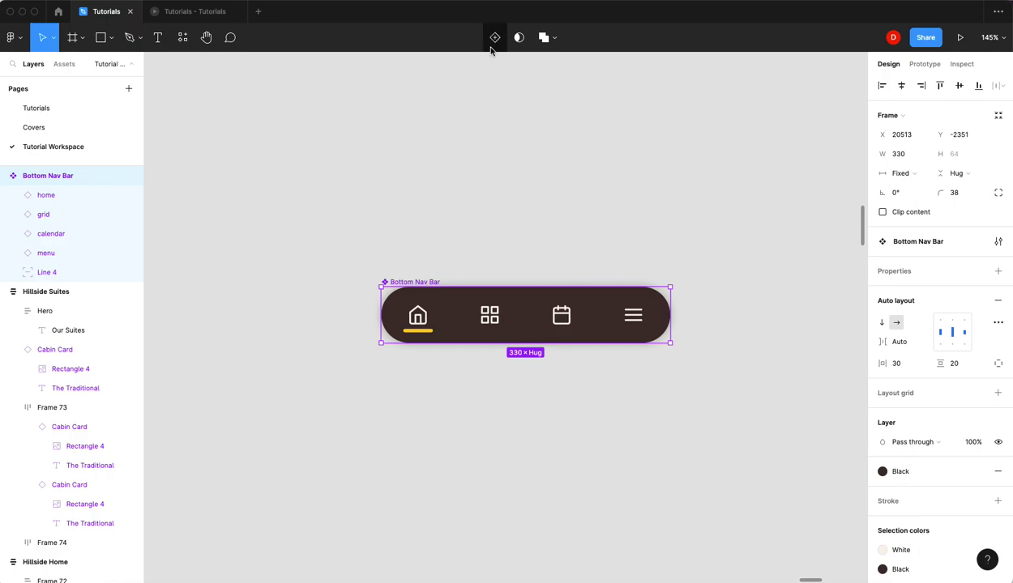
{"action": "left_click", "coordinate": [495, 38]}
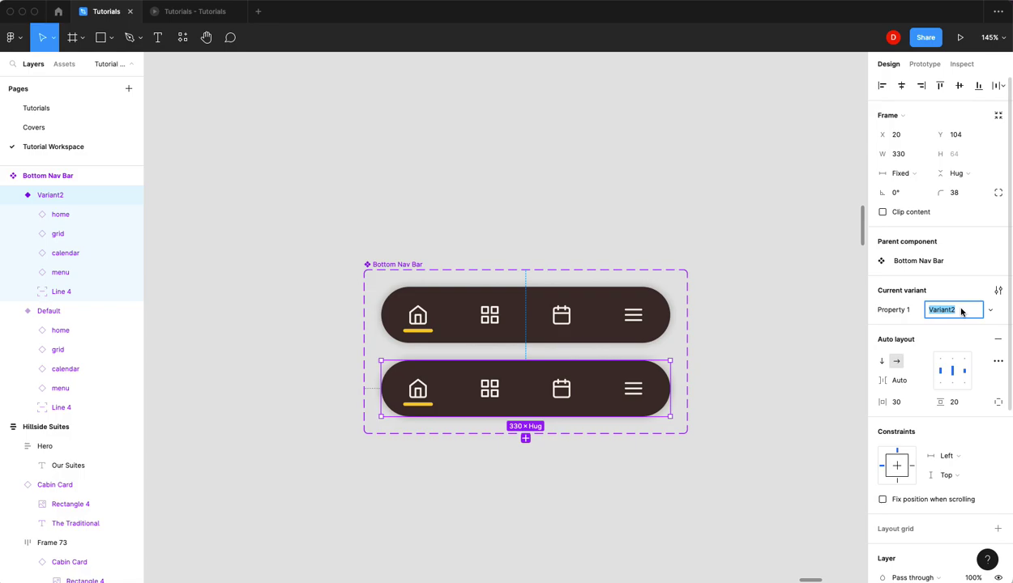
{"action": "type", "text": "Grid"}
{"action": "key", "text": "Return"}
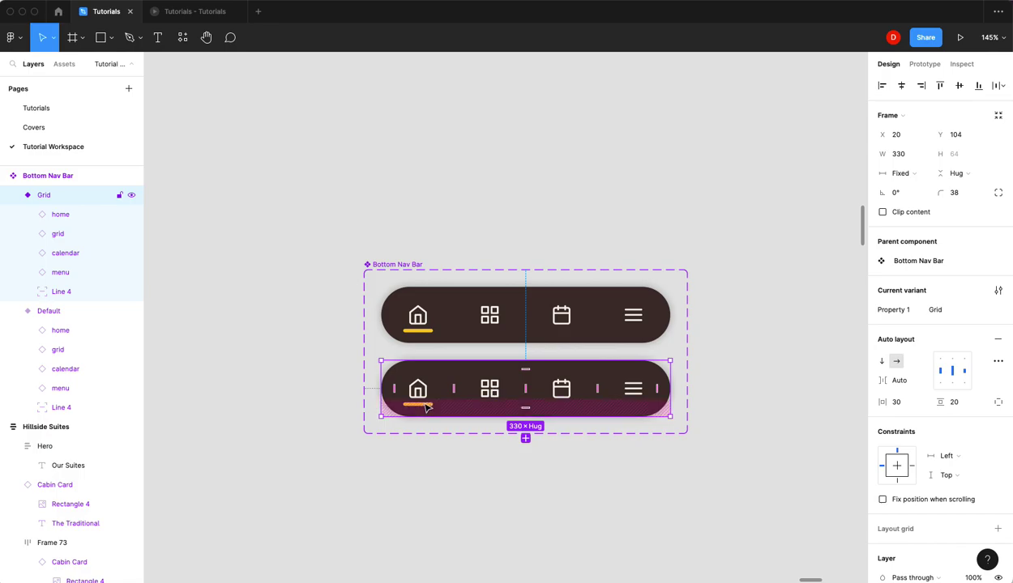
Step: Move the Grid variant's underline to sit centred beneath the grid icon
{"action": "left_click", "coordinate": [457, 337]}
{"action": "left_click", "coordinate": [456, 375]}
{"action": "left_click", "coordinate": [72, 292]}
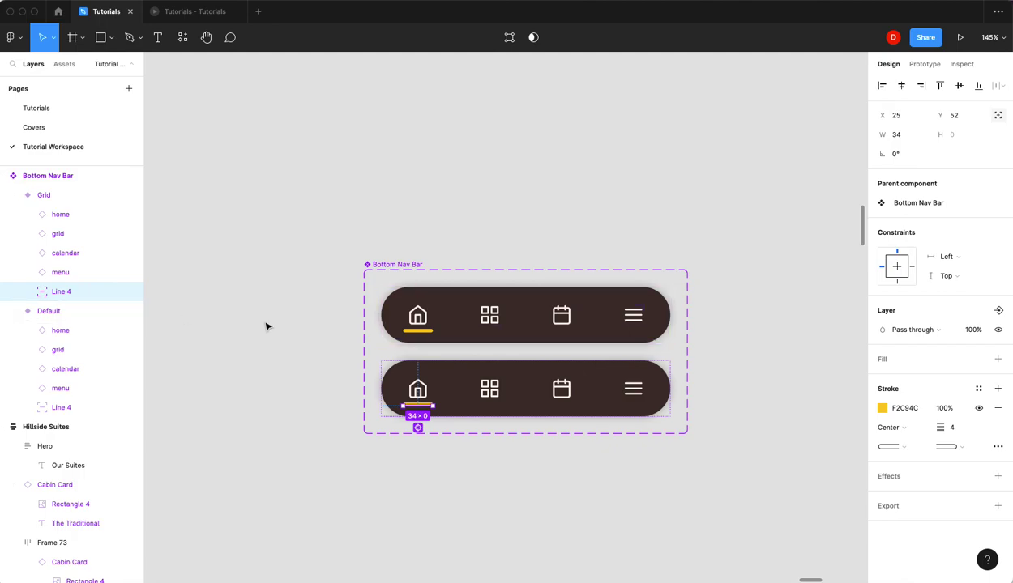
{"action": "key", "text": "shift+Right"}
{"action": "key", "text": "shift+Right"}
{"action": "key", "text": "shift+Right"}
{"action": "key", "text": "shift+Right"}
{"action": "key", "text": "shift+Right"}
{"action": "key", "text": "shift+Right"}
{"action": "key", "text": "shift+Right"}
{"action": "key", "text": "shift+Right"}
{"action": "key", "text": "shift+Right"}
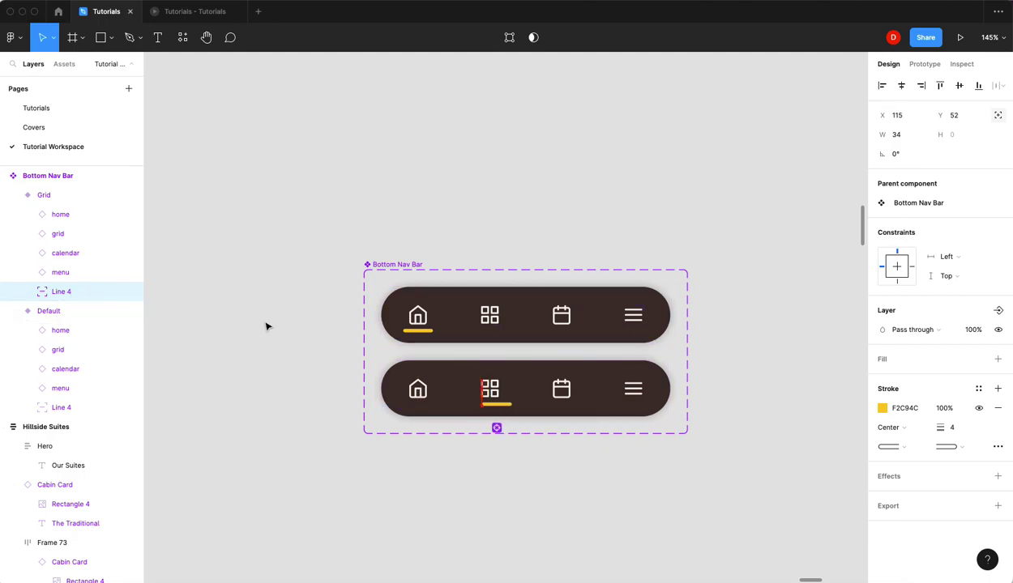
{"action": "left_click_drag", "start_coordinate": [502, 405], "coordinate": [496, 409]}
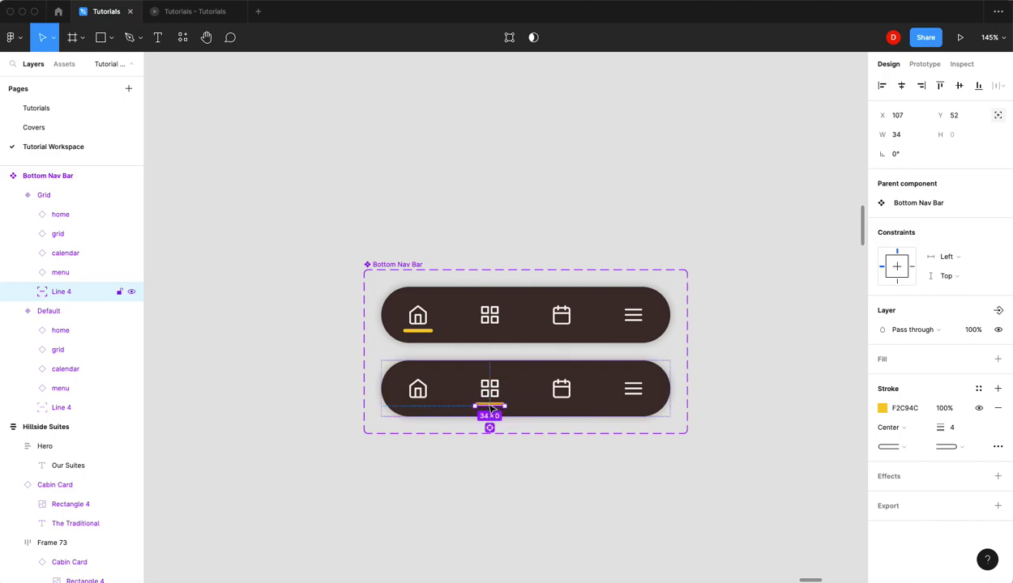
{"action": "left_click", "coordinate": [730, 388]}
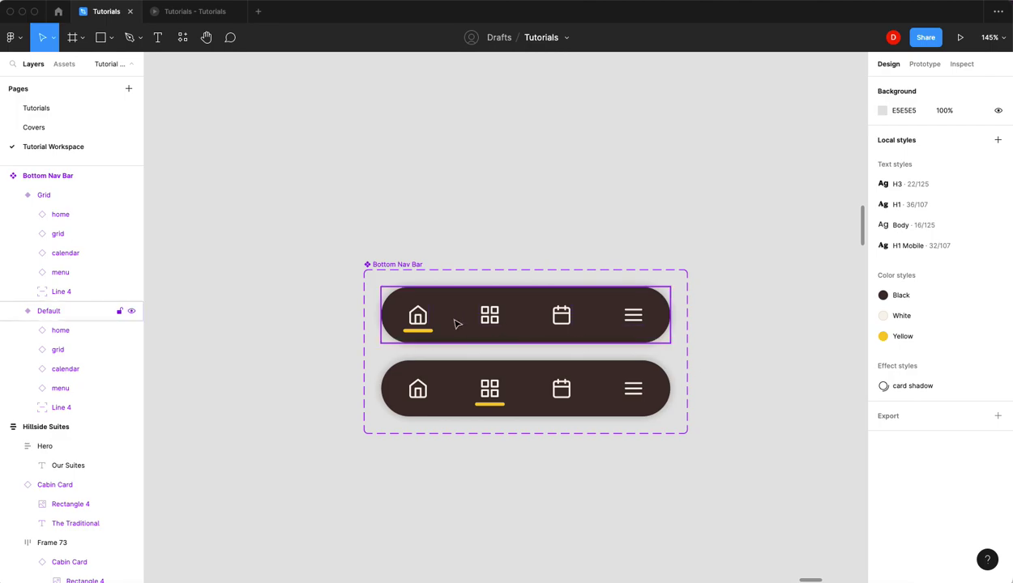
Step: Recolour the Default variant's home icon from the White style to yellow F2C94C
{"action": "double_click", "coordinate": [419, 319]}
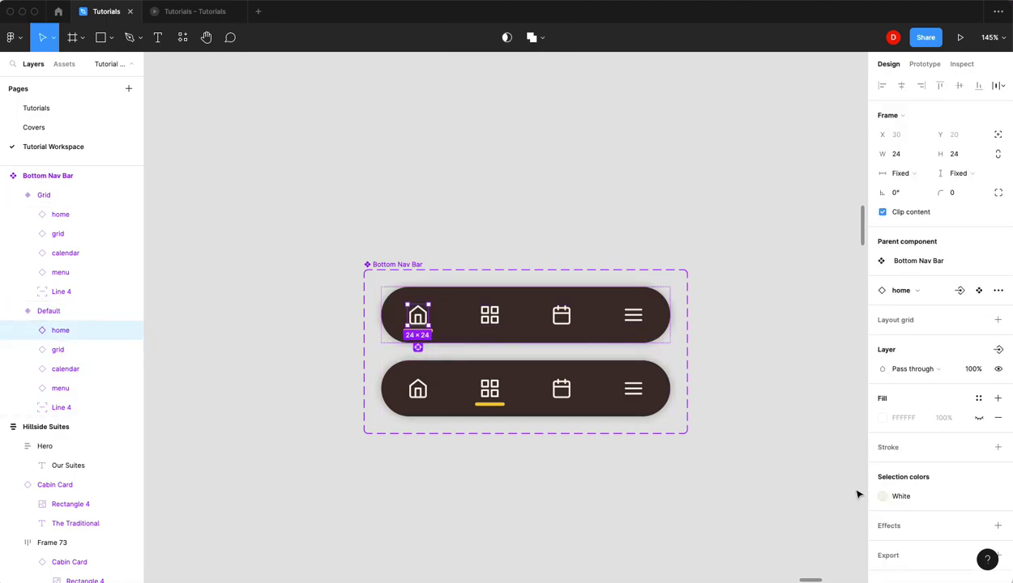
{"action": "left_click", "coordinate": [978, 495]}
{"action": "left_click", "coordinate": [882, 496]}
{"action": "left_click", "coordinate": [841, 526]}
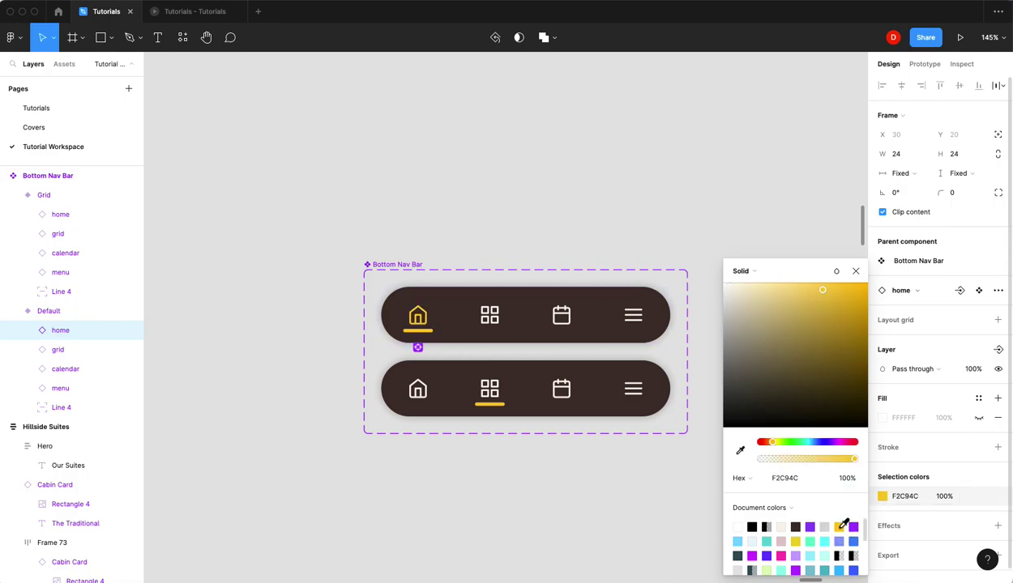
{"action": "left_click", "coordinate": [855, 271]}
Step: Colour the Grid variant's grid icon F2C94C and add a third variant below it
{"action": "left_click", "coordinate": [490, 391]}
{"action": "left_click", "coordinate": [977, 496]}
{"action": "left_click", "coordinate": [882, 496]}
{"action": "left_click", "coordinate": [838, 527]}
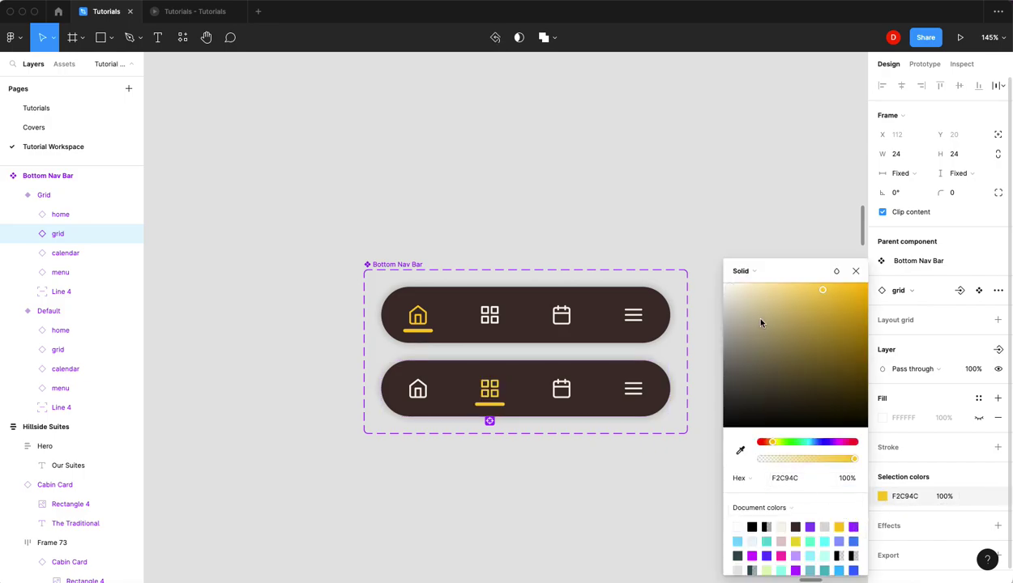
{"action": "left_click", "coordinate": [855, 270]}
{"action": "left_click", "coordinate": [738, 363]}
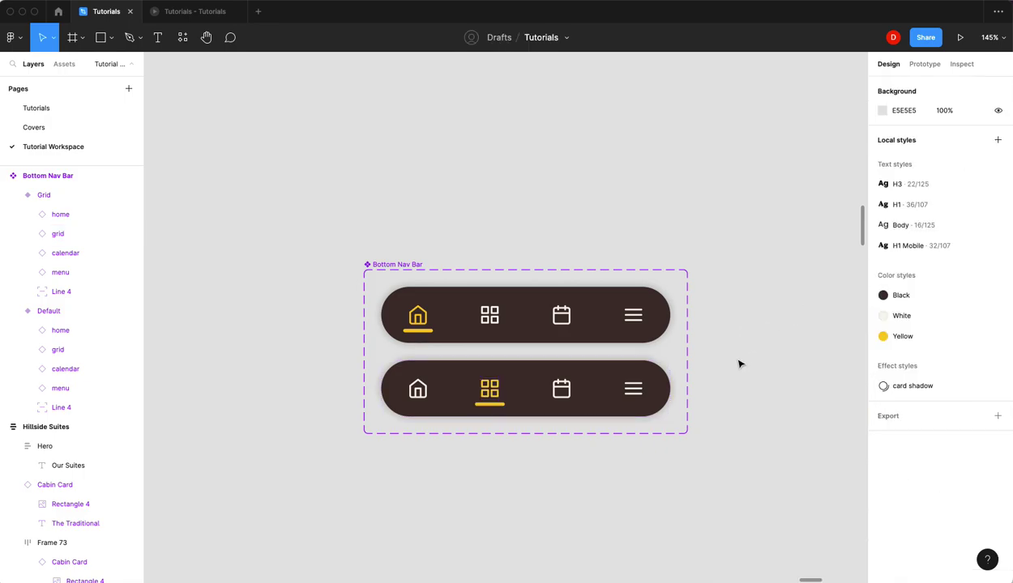
{"action": "left_click", "coordinate": [575, 369]}
{"action": "left_click", "coordinate": [525, 437]}
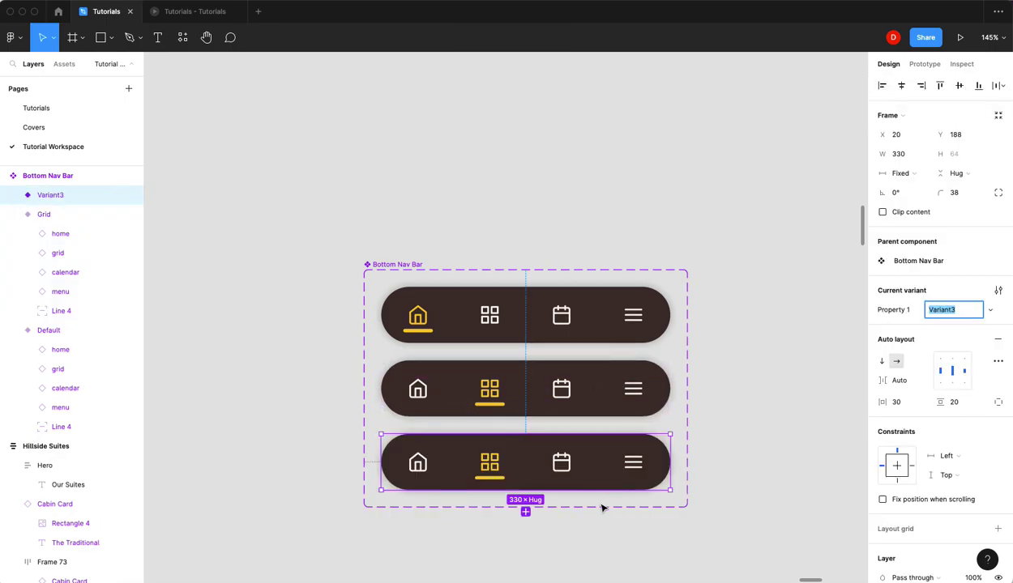
Step: Name the new variant Cal and move its underline beneath the calendar icon
{"action": "type", "text": "Cal"}
{"action": "key", "text": "Return"}
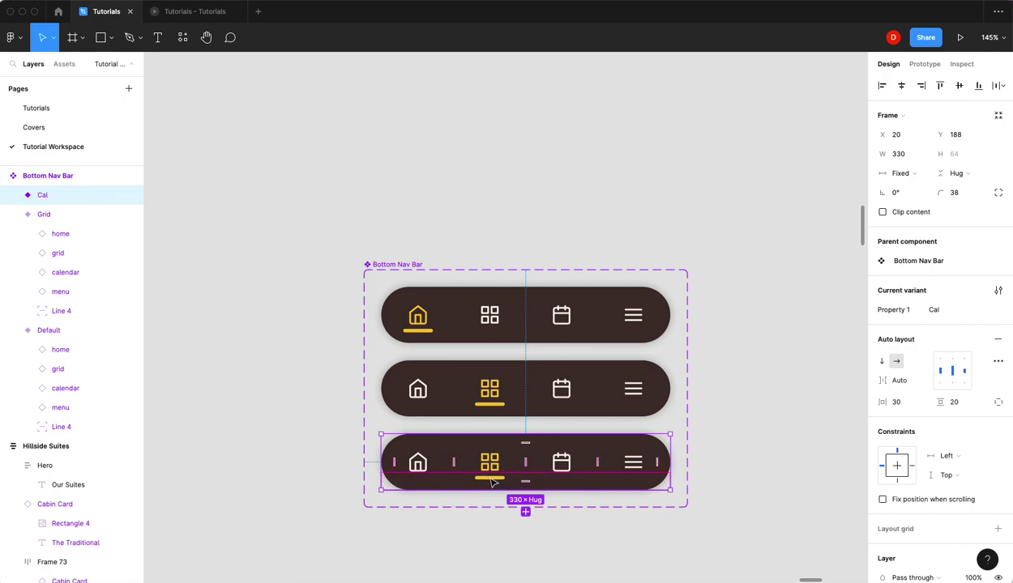
{"action": "left_click", "coordinate": [492, 483]}
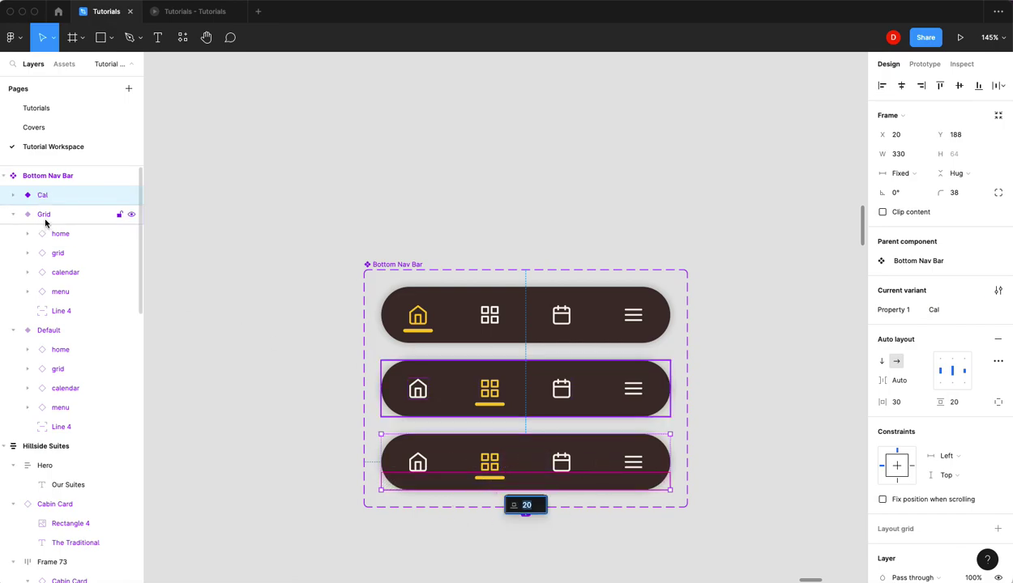
{"action": "left_click", "coordinate": [13, 196]}
{"action": "left_click", "coordinate": [85, 297]}
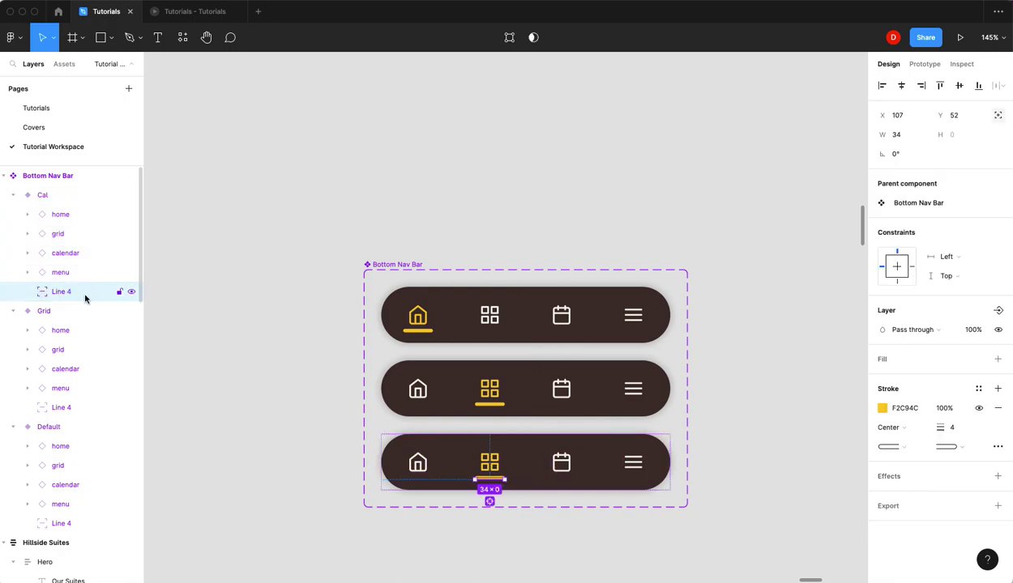
{"action": "key", "text": "shift+Right"}
{"action": "key", "text": "shift+Right"}
{"action": "key", "text": "shift+Right"}
{"action": "key", "text": "shift+Right"}
{"action": "key", "text": "shift+Right"}
{"action": "key", "text": "shift+Right"}
{"action": "key", "text": "shift+Right"}
{"action": "key", "text": "shift+Right"}
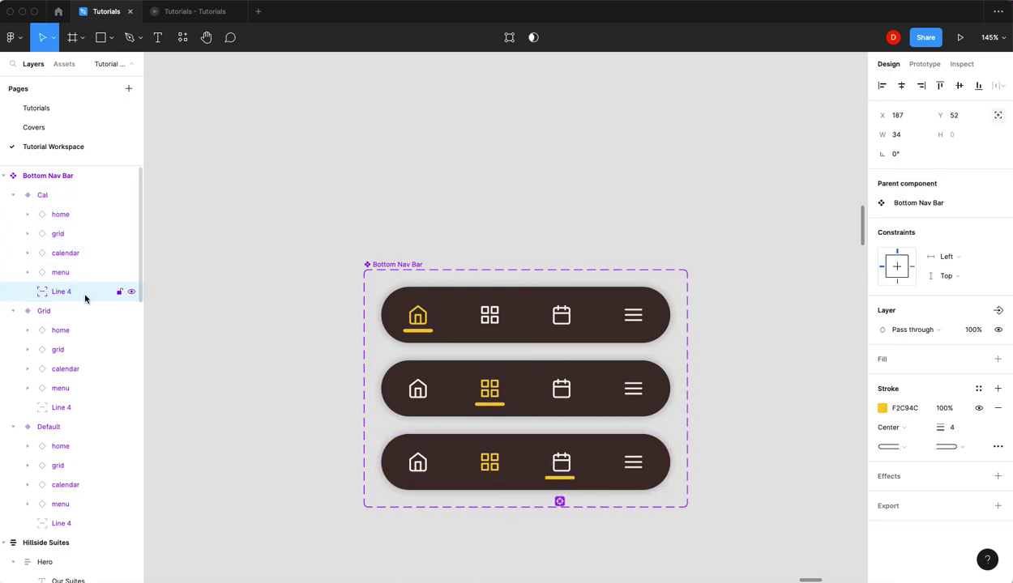
{"action": "key", "text": "Right"}
{"action": "key", "text": "Right"}
Step: Make the Cal bar's grid icon White and its calendar icon yellow F2C94C
{"action": "left_click", "coordinate": [489, 463]}
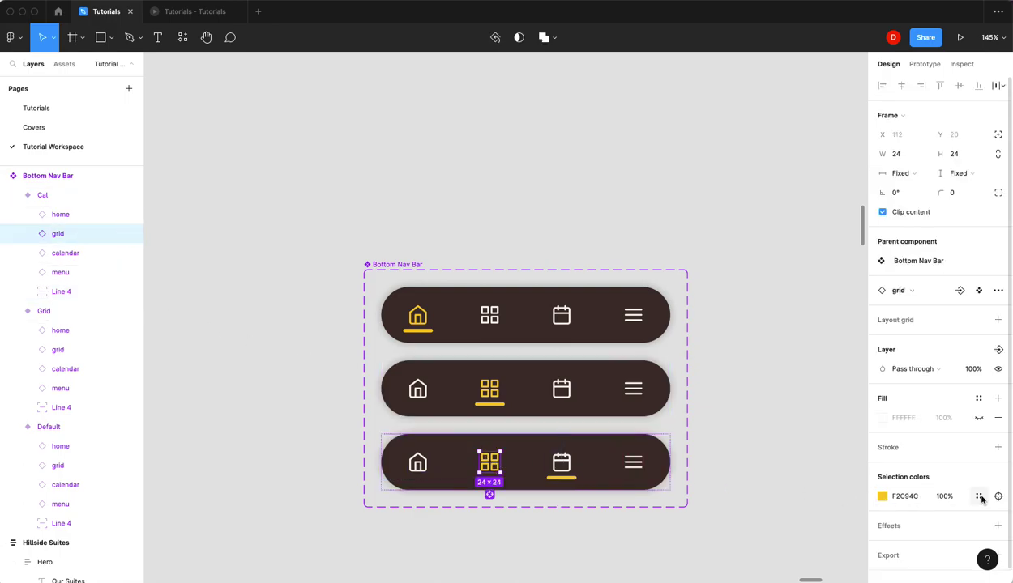
{"action": "left_click", "coordinate": [980, 497]}
{"action": "left_click", "coordinate": [798, 426]}
{"action": "left_click", "coordinate": [562, 463]}
{"action": "left_click", "coordinate": [963, 497]}
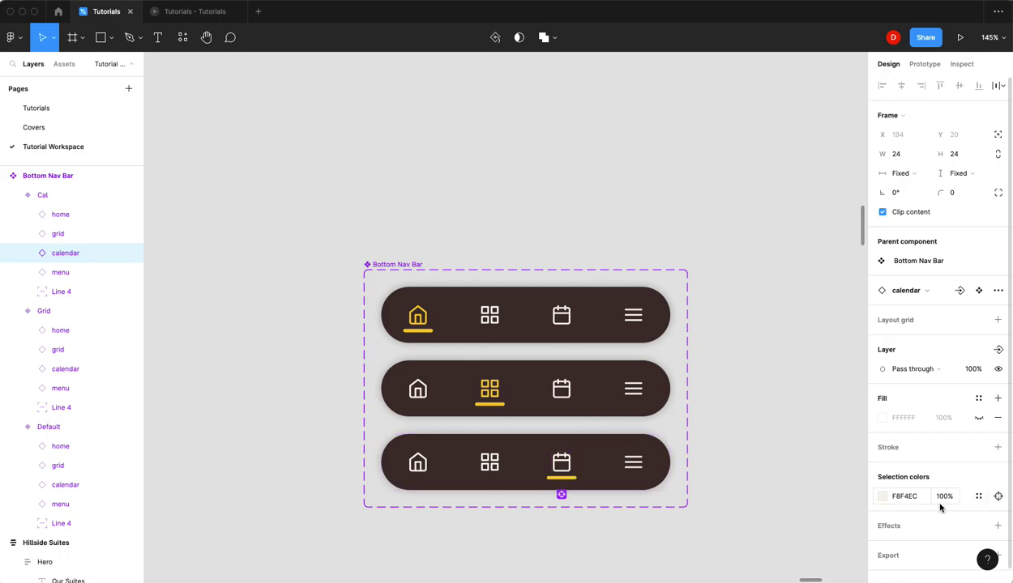
{"action": "left_click", "coordinate": [883, 496]}
{"action": "left_click", "coordinate": [839, 527]}
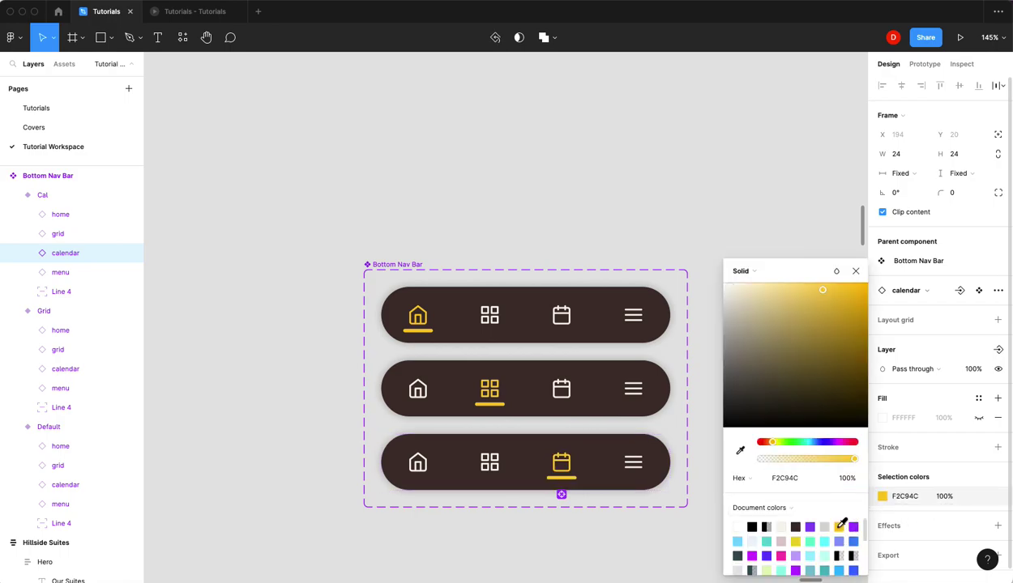
{"action": "left_click", "coordinate": [858, 271]}
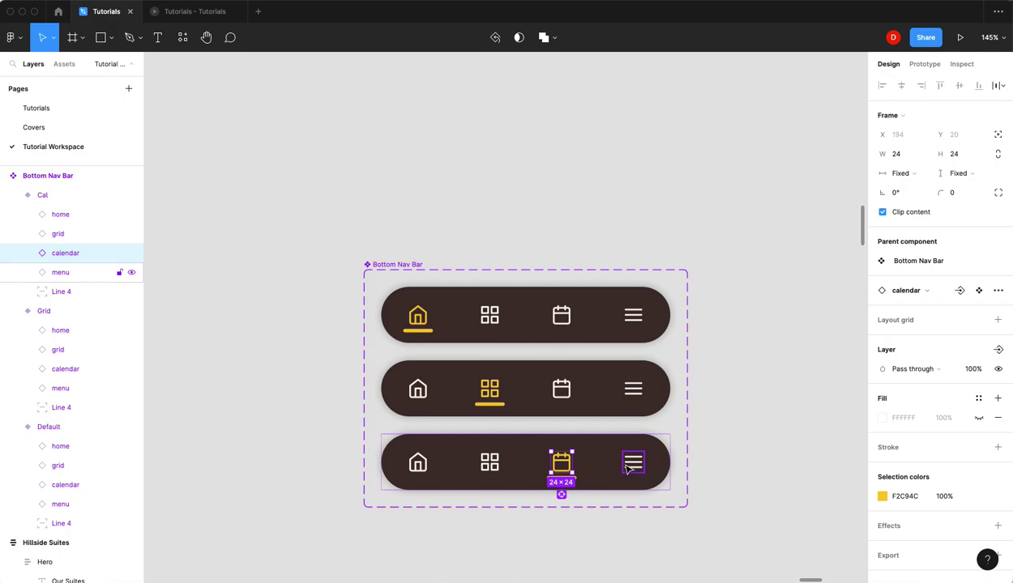
{"action": "left_click", "coordinate": [707, 447]}
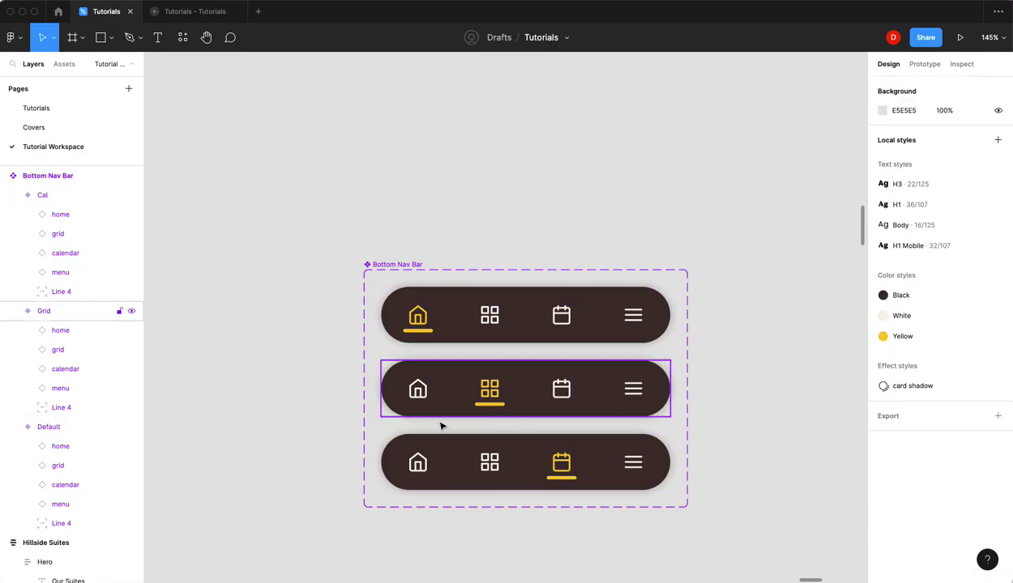
Step: Pan to the Hillside Home and Suites frames and open Assets showing the Bottom Nav Bar set
{"action": "left_click_drag", "start_coordinate": [409, 267], "coordinate": [405, 271]}
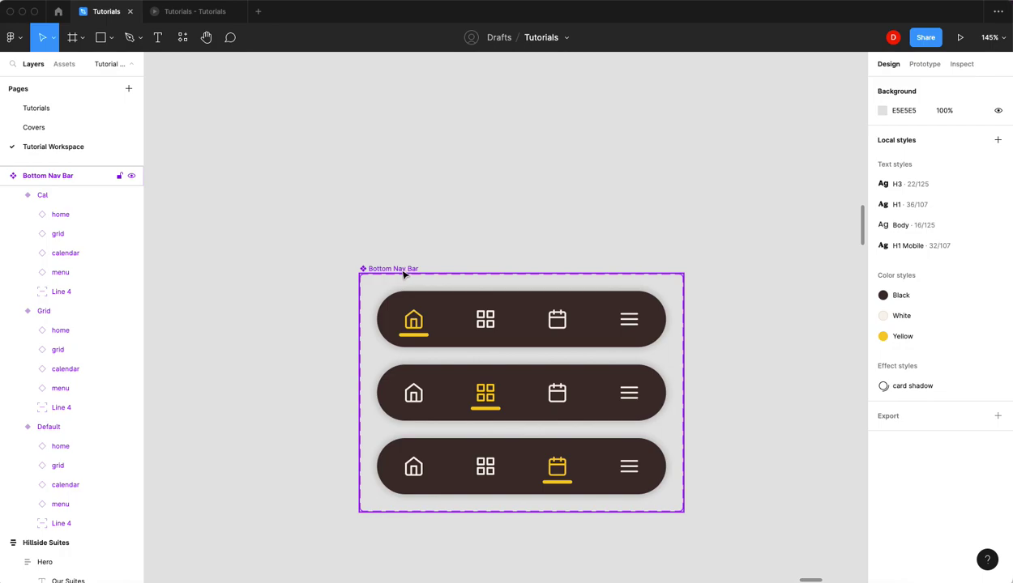
{"action": "scroll", "coordinate": [444, 278], "scroll_direction": "down", "scroll_amount": 5}
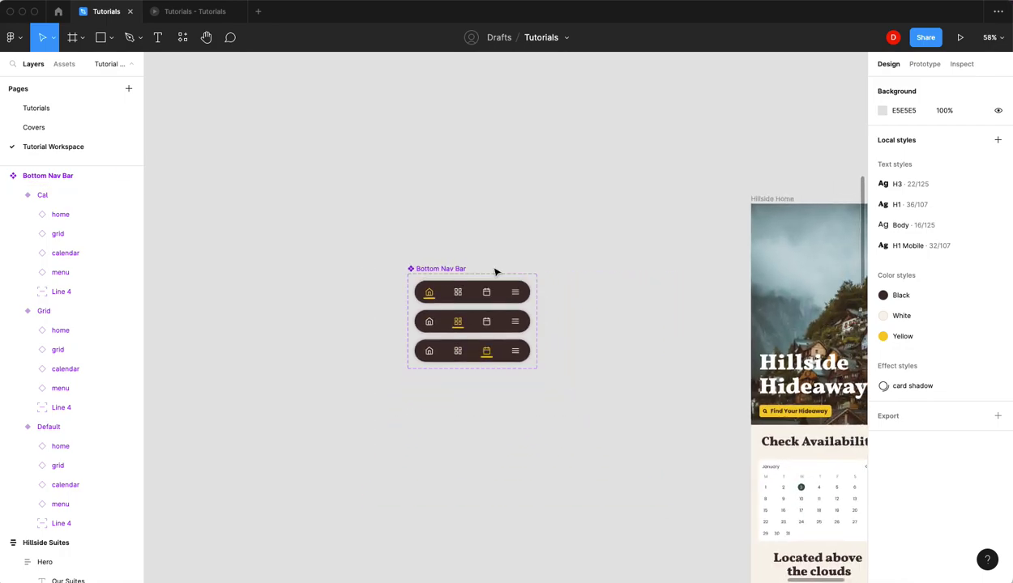
{"action": "scroll", "coordinate": [495, 271], "scroll_direction": "right", "scroll_amount": 5}
{"action": "left_click", "coordinate": [577, 198]}
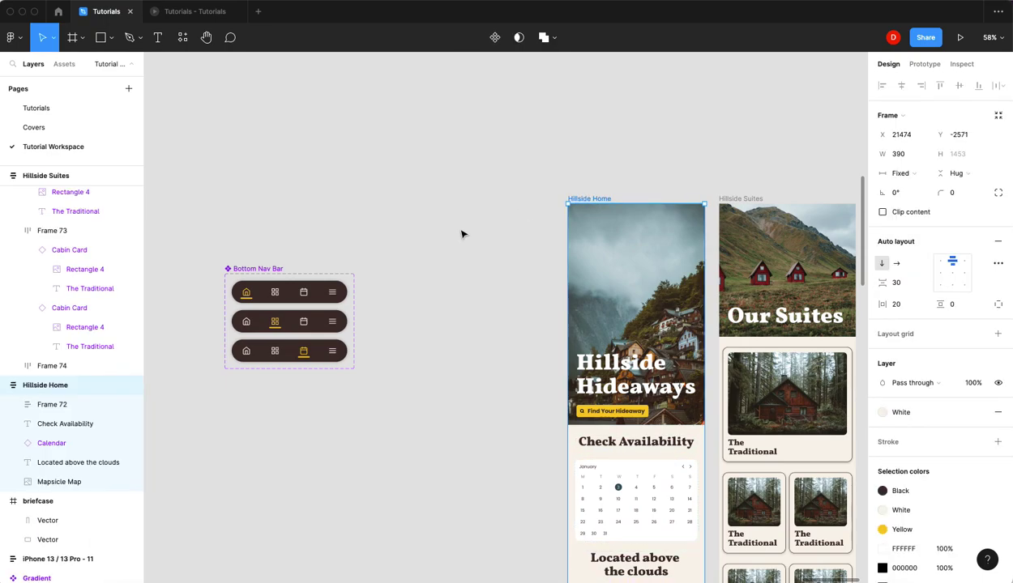
{"action": "scroll", "coordinate": [462, 235], "scroll_direction": "down", "scroll_amount": 4}
{"action": "scroll", "coordinate": [462, 235], "scroll_direction": "right", "scroll_amount": 3}
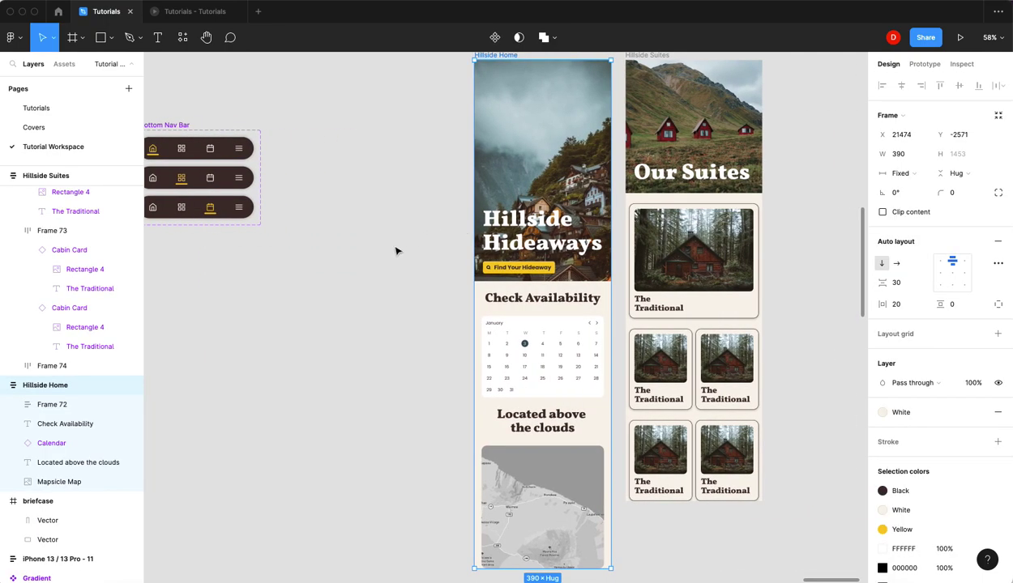
{"action": "left_click", "coordinate": [166, 125]}
{"action": "left_click", "coordinate": [64, 64]}
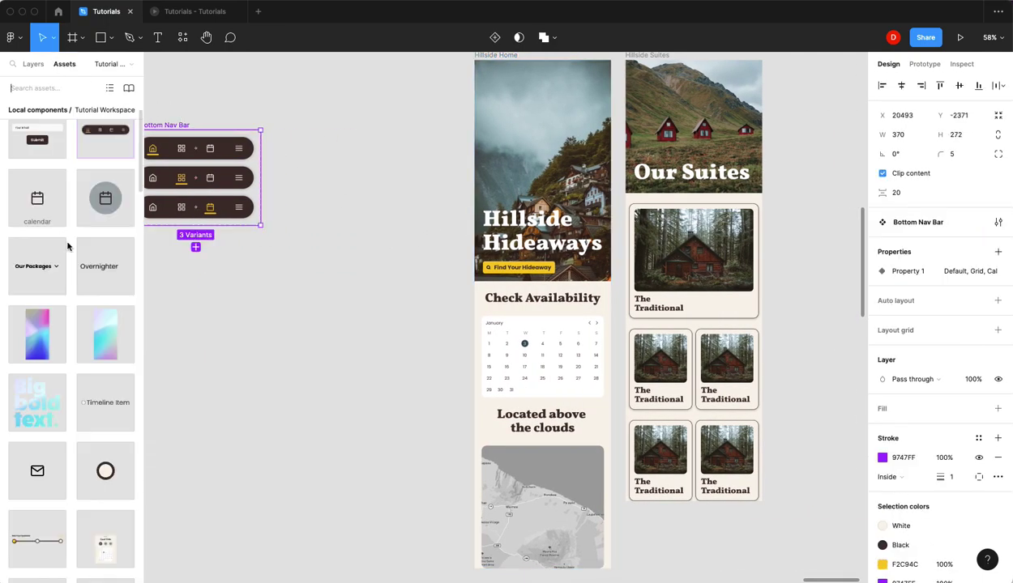
Step: Drop a Bottom Nav Bar instance into Hillside Home and align the frame's content top-center
{"action": "scroll", "coordinate": [74, 268], "scroll_direction": "up", "scroll_amount": 2}
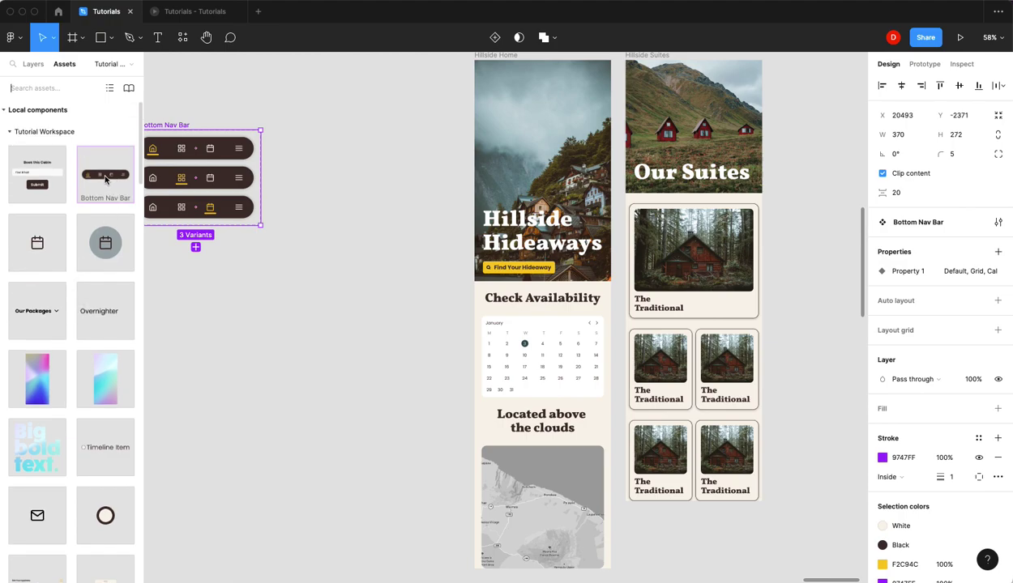
{"action": "left_click_drag", "start_coordinate": [105, 180], "coordinate": [553, 548]}
{"action": "scroll", "coordinate": [651, 565], "scroll_direction": "down", "scroll_amount": 3}
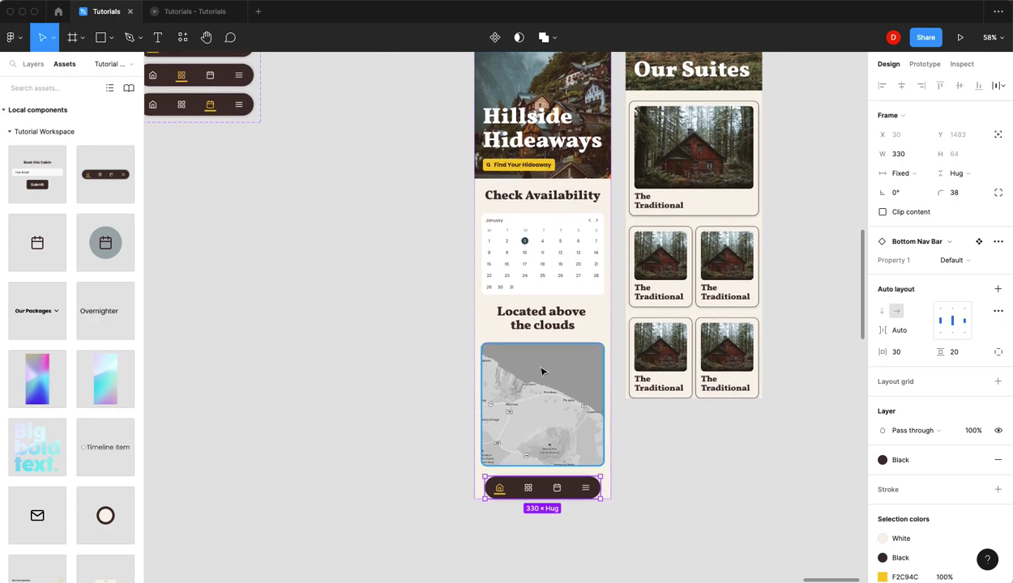
{"action": "scroll", "coordinate": [543, 324], "scroll_direction": "up", "scroll_amount": 5}
{"action": "left_click", "coordinate": [500, 128]}
{"action": "left_click", "coordinate": [953, 260]}
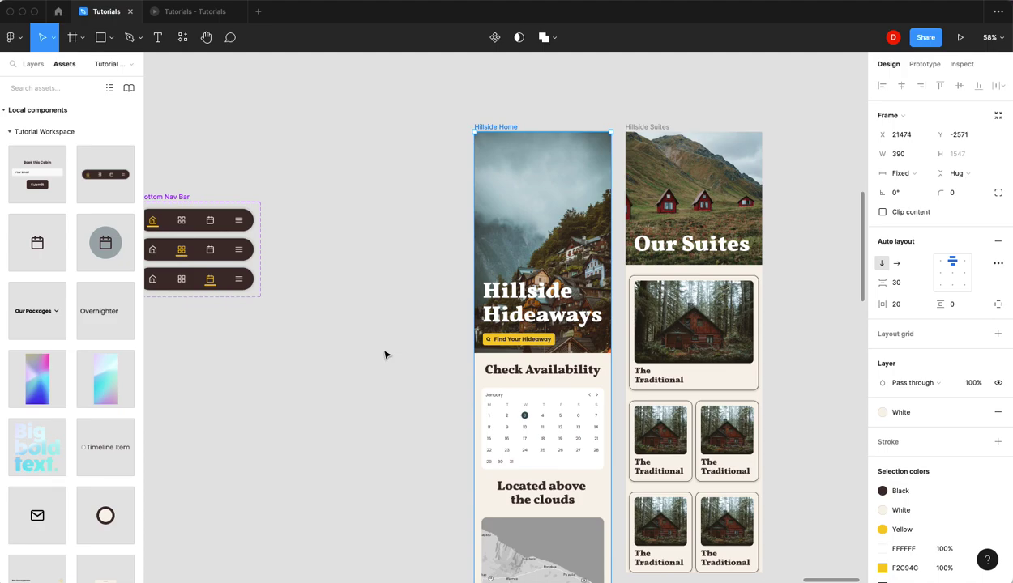
{"action": "scroll", "coordinate": [386, 354], "scroll_direction": "down", "scroll_amount": 5}
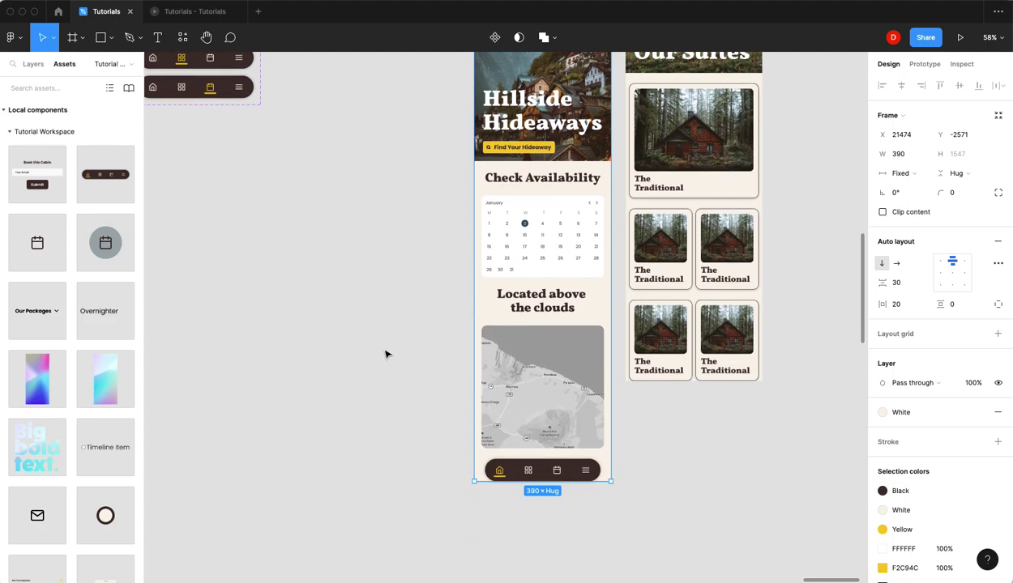
Step: Pin the nav bar 20 px above Hillside Home's bottom, absolutely positioned and fixed when scrolling
{"action": "left_click", "coordinate": [570, 473]}
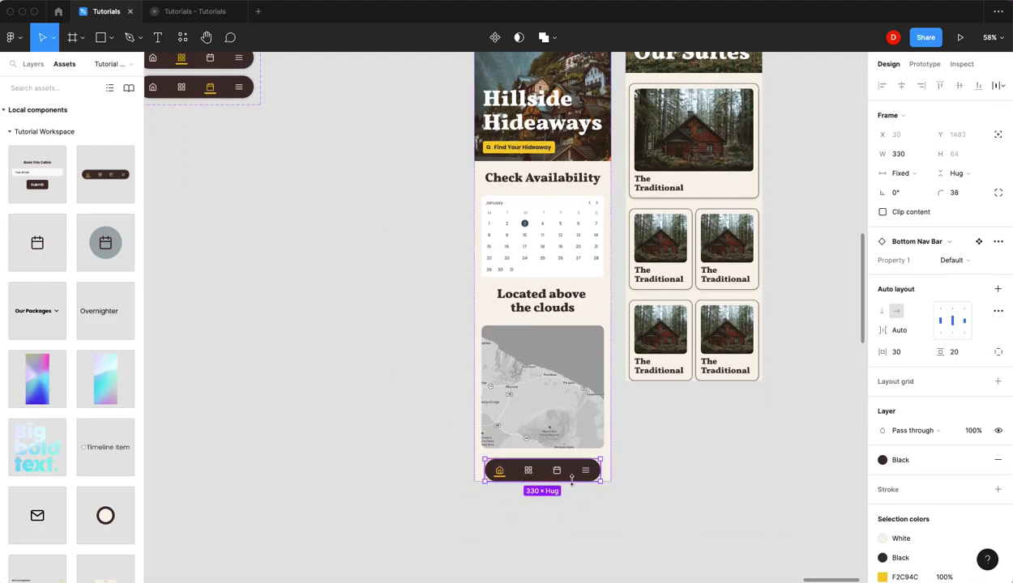
{"action": "left_click", "coordinate": [997, 135]}
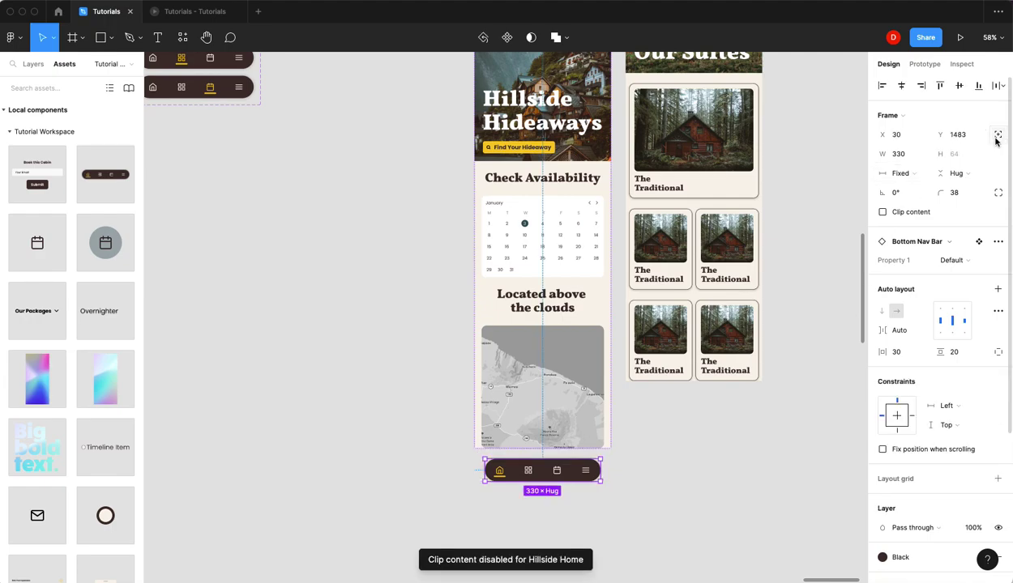
{"action": "left_click", "coordinate": [978, 87]}
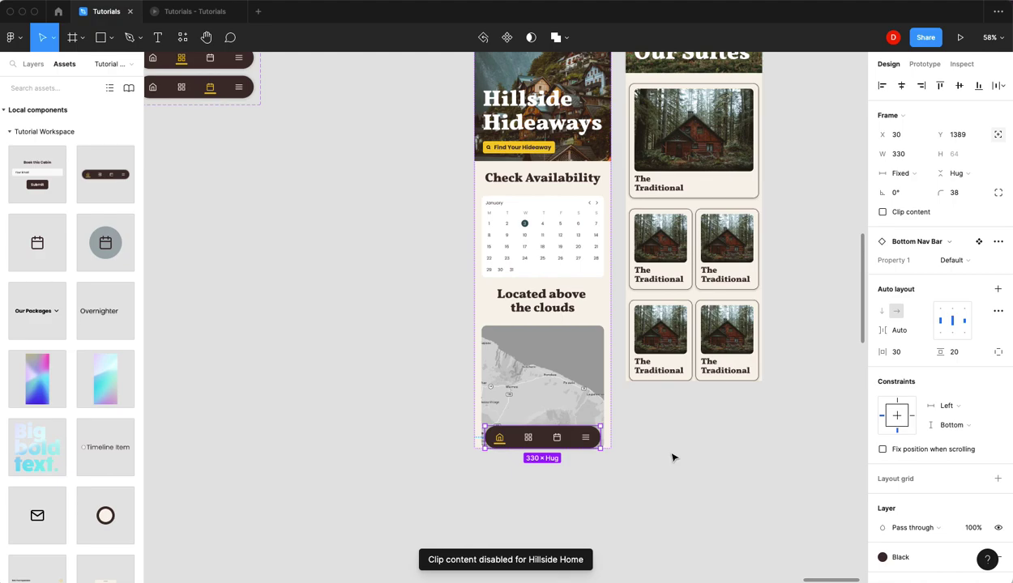
{"action": "key", "text": "shift+Up"}
{"action": "key", "text": "shift+Up"}
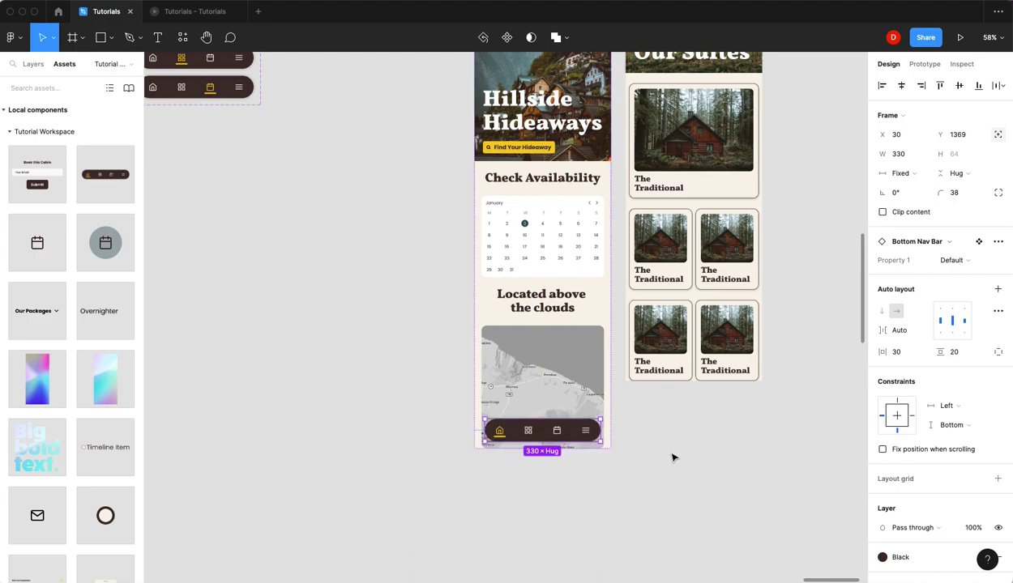
{"action": "left_click", "coordinate": [883, 451]}
{"action": "left_click", "coordinate": [666, 465]}
Step: Paste a copy of the nav bar into Hillside Suites, aligned to the bottom and raised 20 px
{"action": "left_click", "coordinate": [571, 438]}
{"action": "scroll", "coordinate": [666, 426], "scroll_direction": "up", "scroll_amount": 6}
{"action": "left_click", "coordinate": [657, 217]}
{"action": "scroll", "coordinate": [645, 209], "scroll_direction": "down", "scroll_amount": 5}
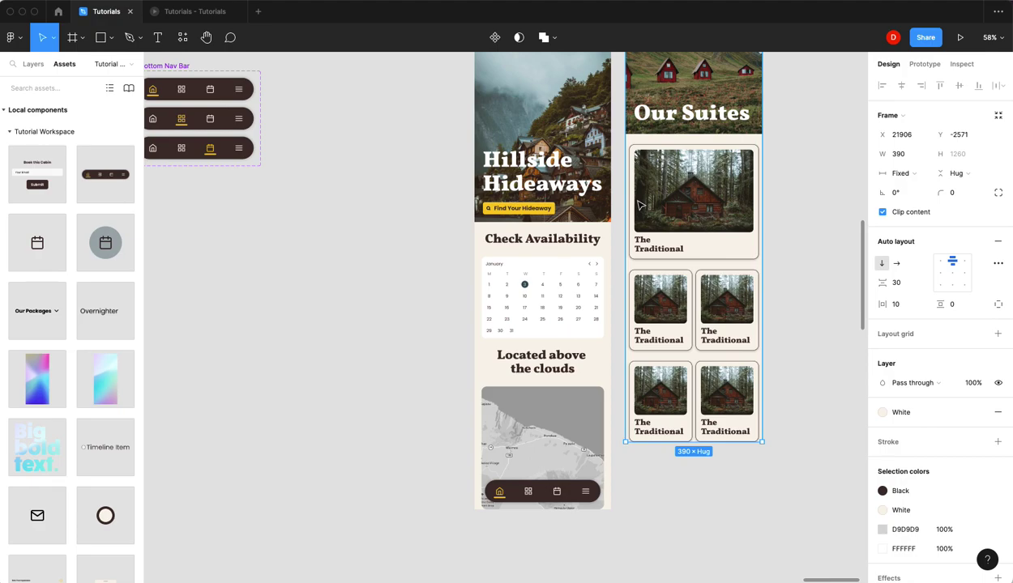
{"action": "key", "text": "super+v"}
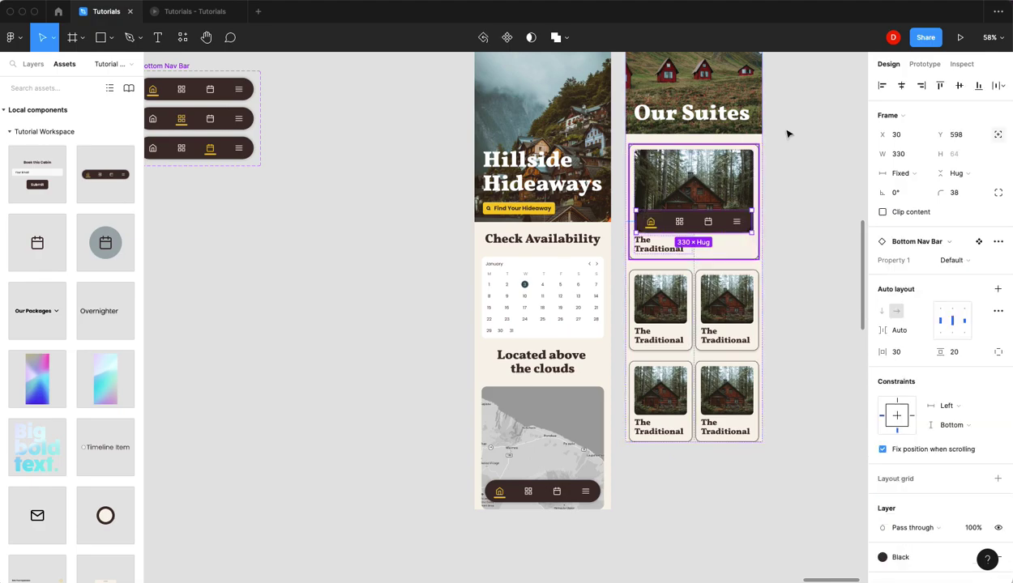
{"action": "left_click", "coordinate": [977, 87]}
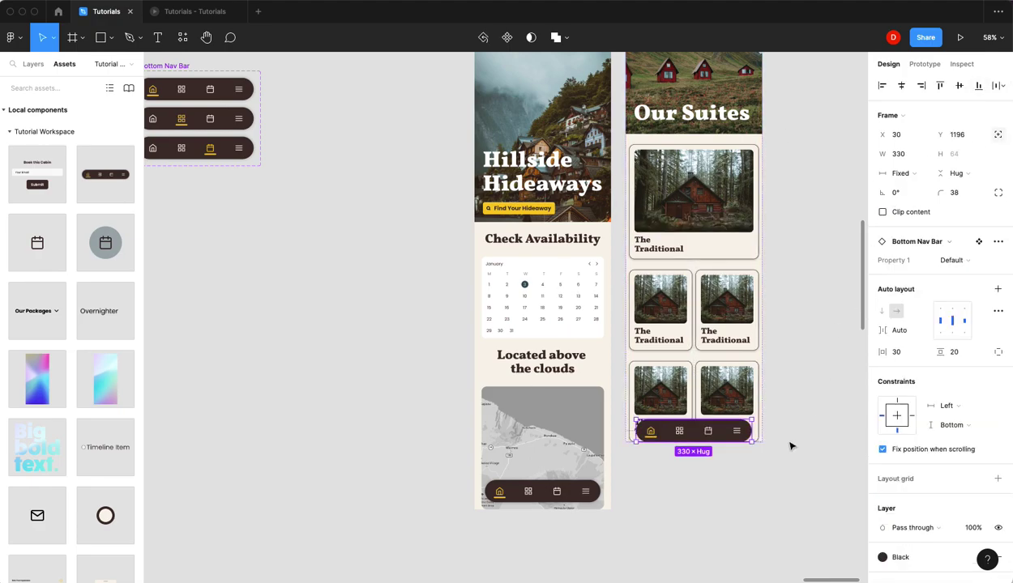
{"action": "key", "text": "shift+Up"}
{"action": "key", "text": "shift+Up"}
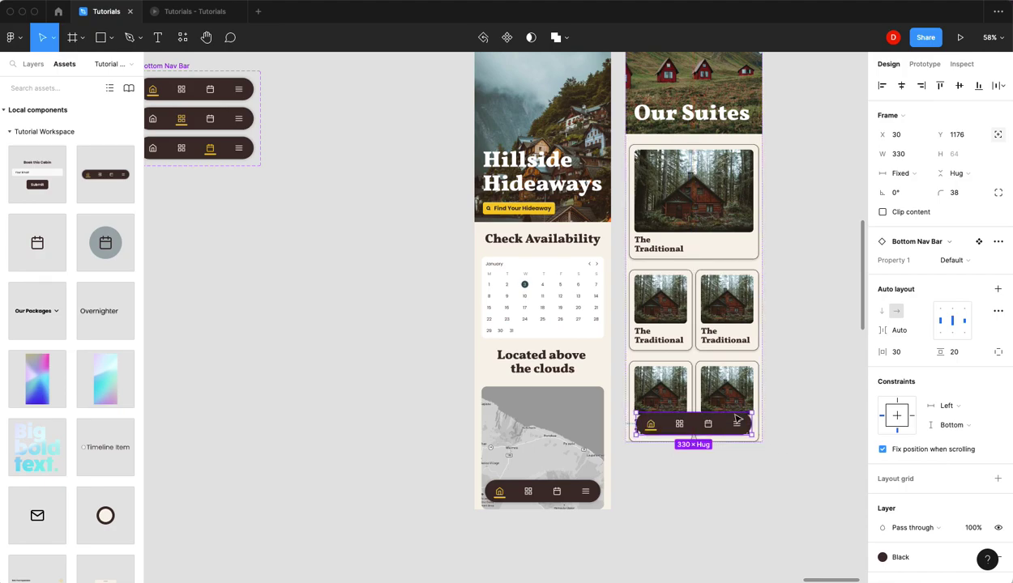
Step: Switch the Suites nav bar to the Grid variant and scroll to check it
{"action": "left_click", "coordinate": [963, 262]}
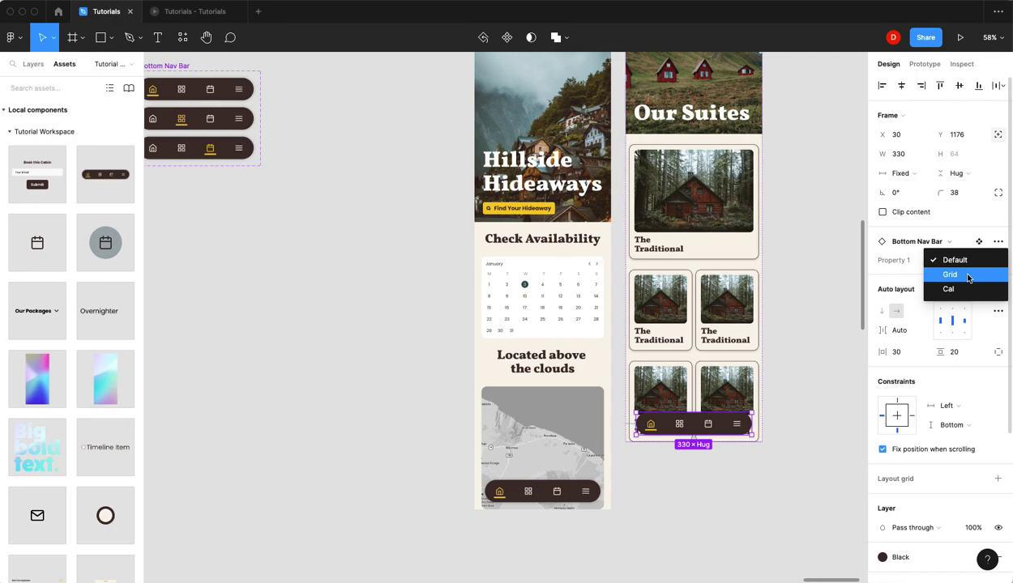
{"action": "left_click", "coordinate": [967, 276]}
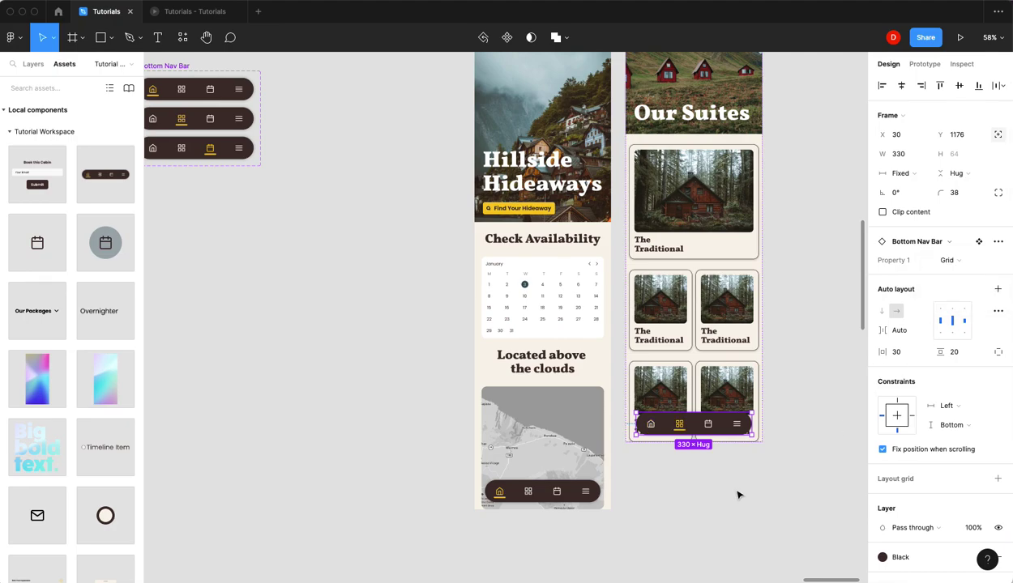
{"action": "left_click", "coordinate": [686, 498]}
{"action": "scroll", "coordinate": [679, 482], "scroll_direction": "up", "scroll_amount": 5}
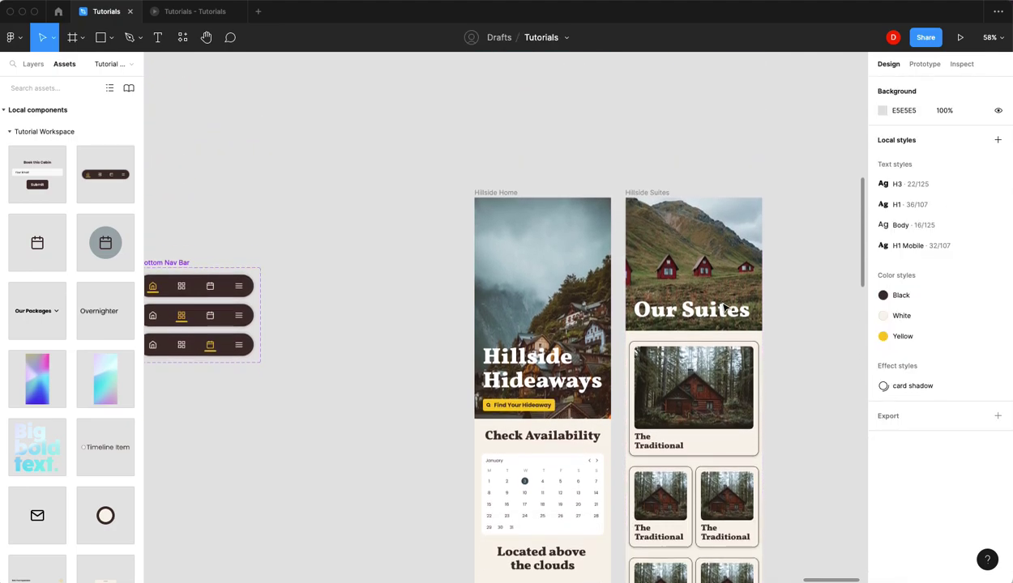
{"action": "scroll", "coordinate": [706, 308], "scroll_direction": "down", "scroll_amount": 2}
{"action": "scroll", "coordinate": [706, 304], "scroll_direction": "down", "scroll_amount": 4}
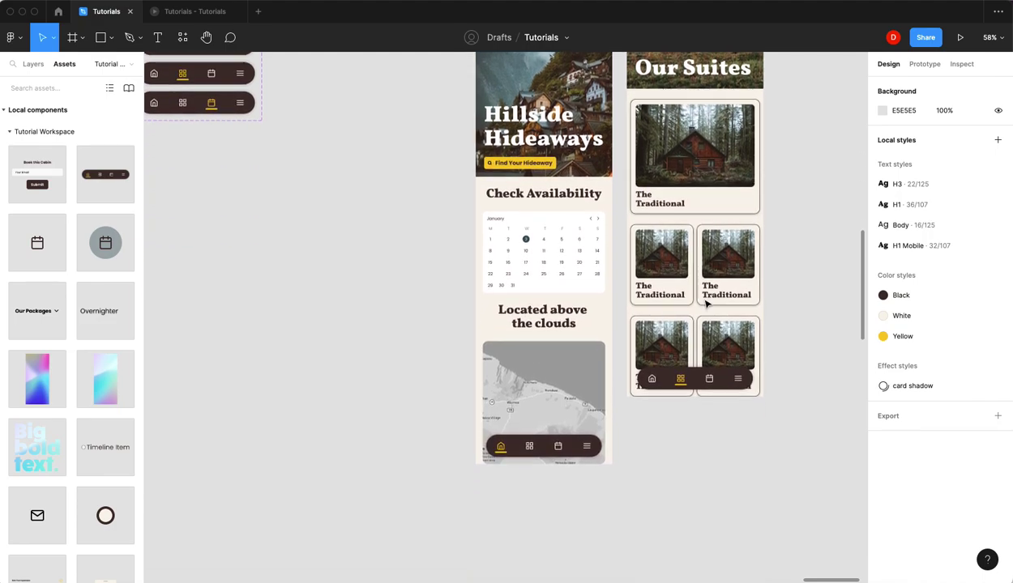
{"action": "scroll", "coordinate": [706, 305], "scroll_direction": "up", "scroll_amount": 2}
{"action": "scroll", "coordinate": [707, 305], "scroll_direction": "down", "scroll_amount": 1}
Step: Link the home nav bar's grid icon to Hillside Suites with a leftward Push transition
{"action": "left_click", "coordinate": [531, 526]}
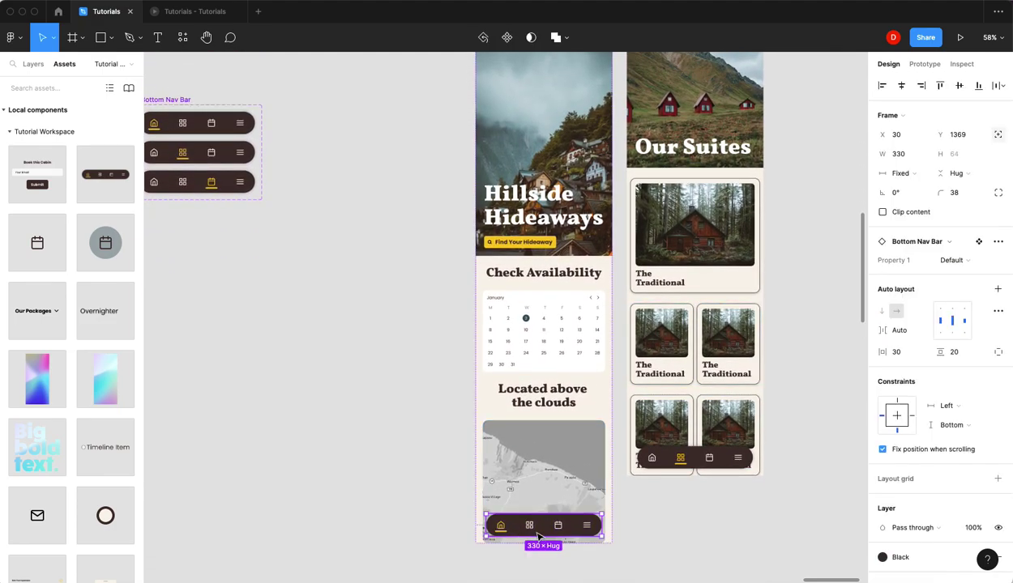
{"action": "left_click", "coordinate": [940, 67]}
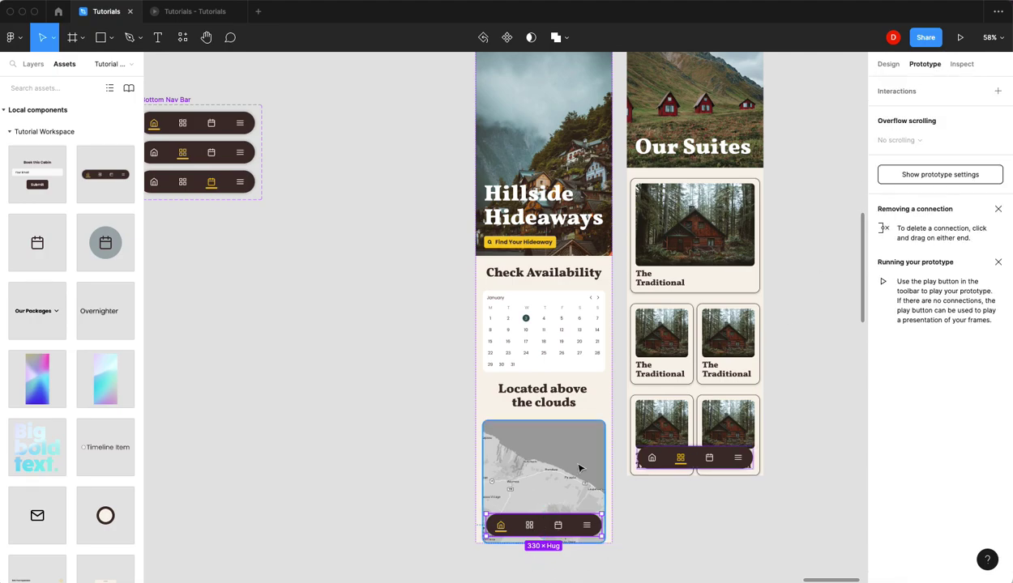
{"action": "left_click", "coordinate": [530, 525]}
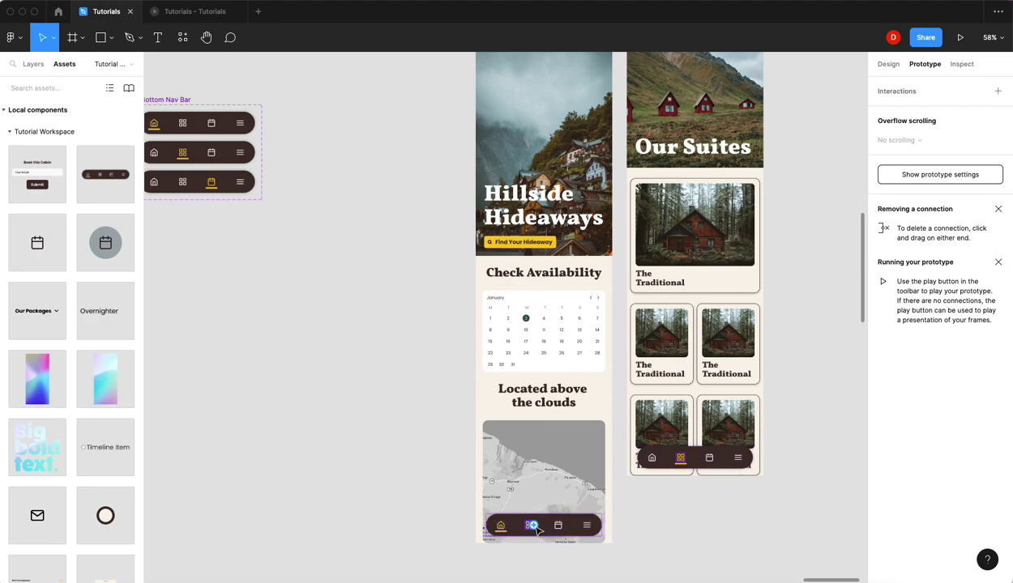
{"action": "left_click_drag", "start_coordinate": [534, 525], "coordinate": [663, 199]}
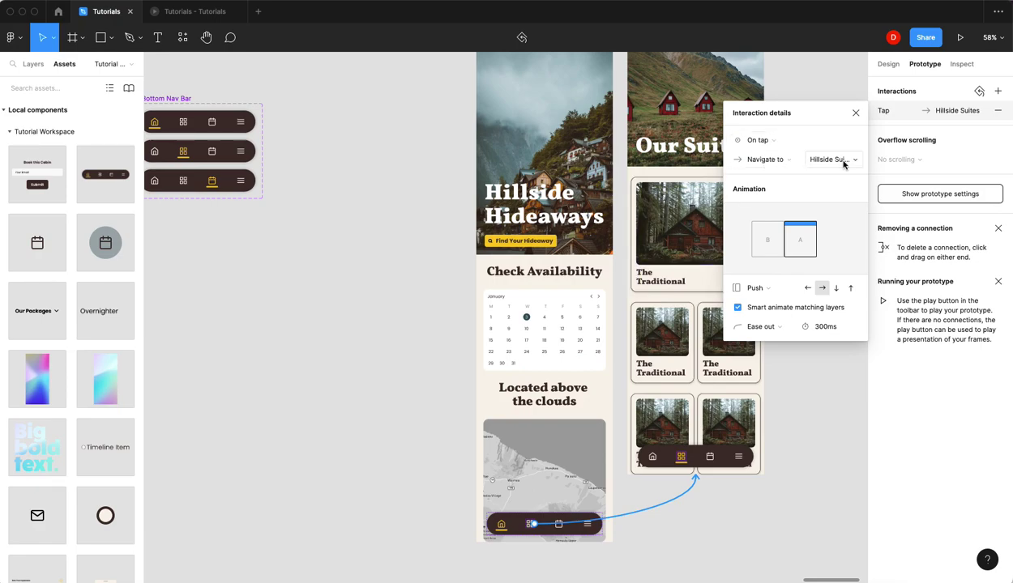
{"action": "left_click", "coordinate": [808, 288]}
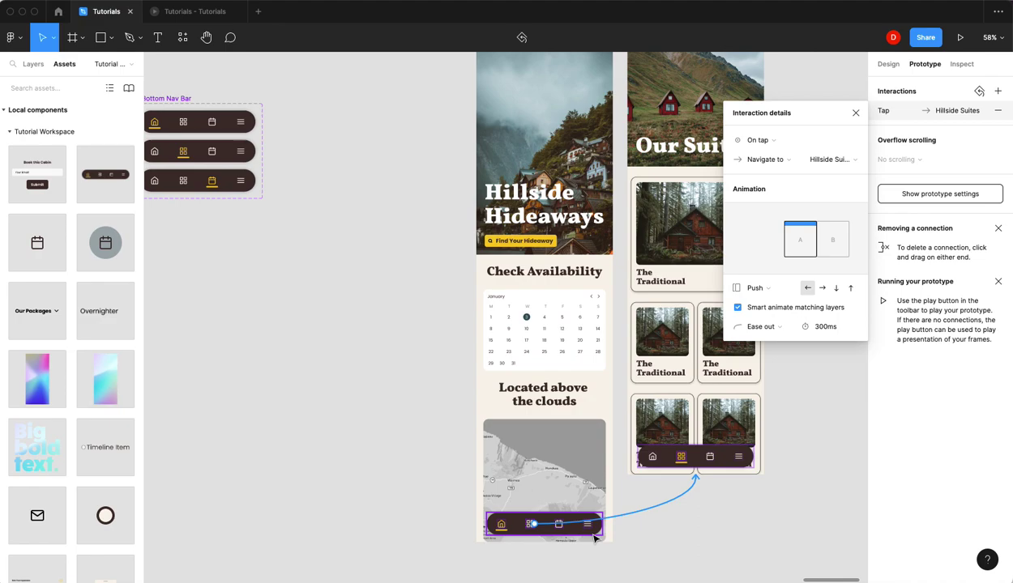
Step: Link the Suites nav bar's home icon back to Hillside Home with a rightward Push
{"action": "left_click", "coordinate": [855, 114]}
{"action": "left_click", "coordinate": [652, 454]}
{"action": "double_click", "coordinate": [652, 456]}
{"action": "left_click_drag", "start_coordinate": [652, 455], "coordinate": [592, 370]}
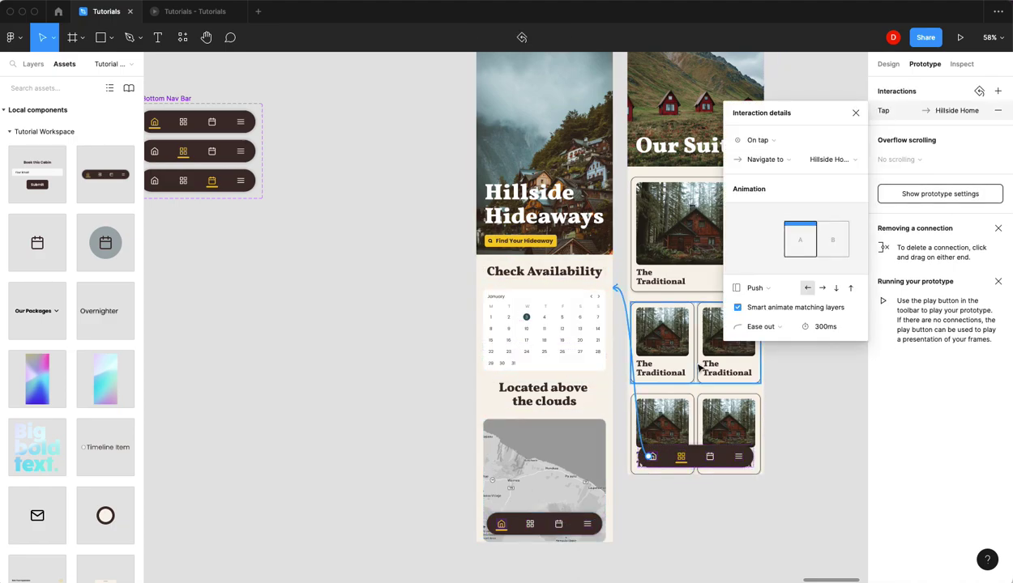
{"action": "left_click", "coordinate": [821, 288]}
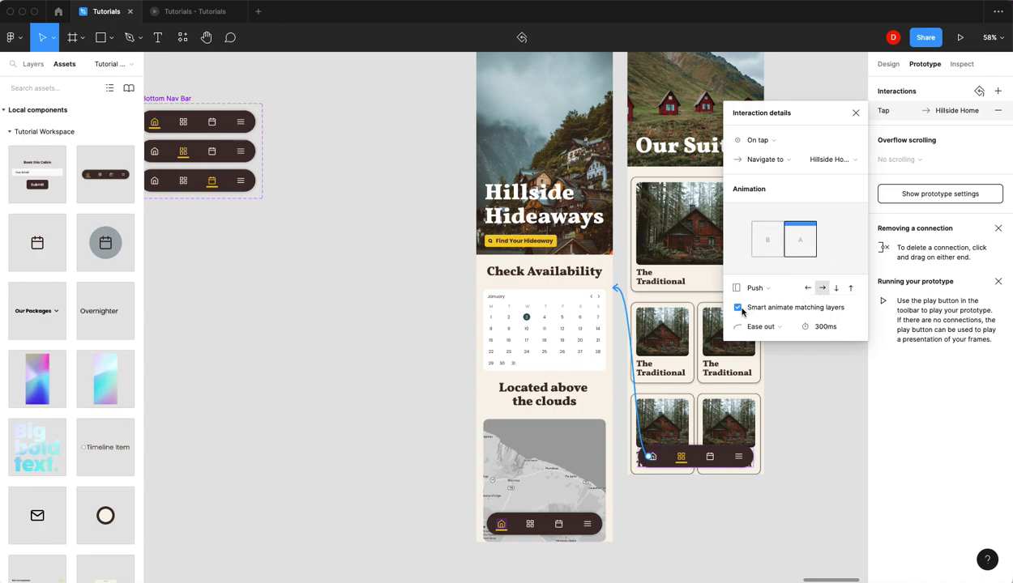
{"action": "left_click", "coordinate": [855, 114]}
{"action": "scroll", "coordinate": [811, 130], "scroll_direction": "up", "scroll_amount": 3}
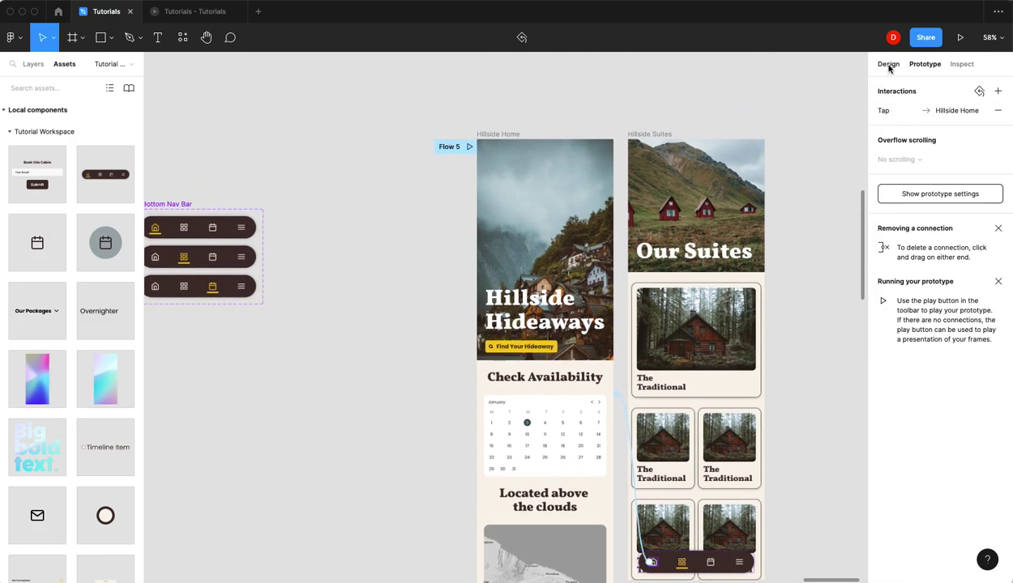
{"action": "left_click", "coordinate": [498, 135]}
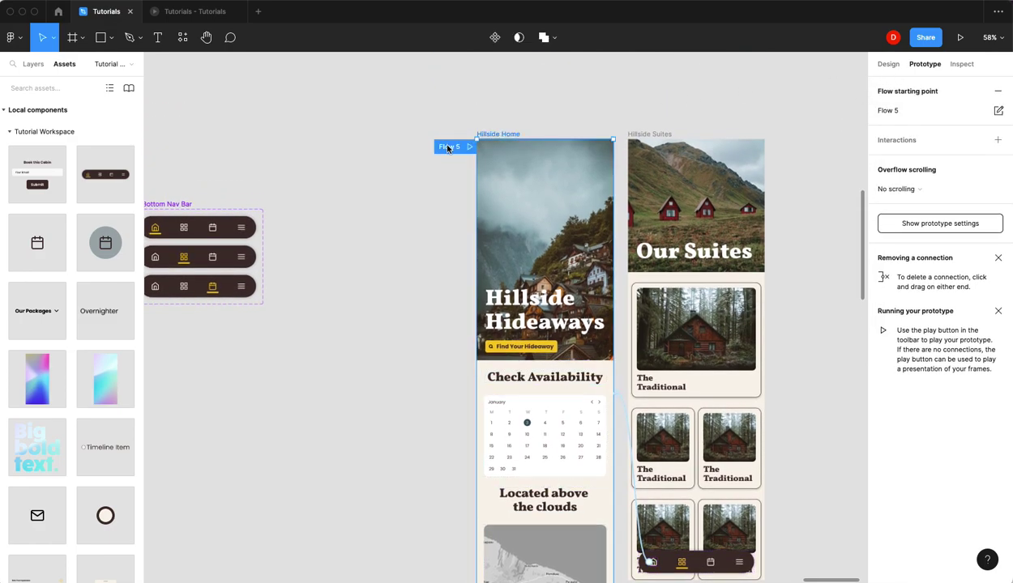
{"action": "left_click", "coordinate": [889, 65]}
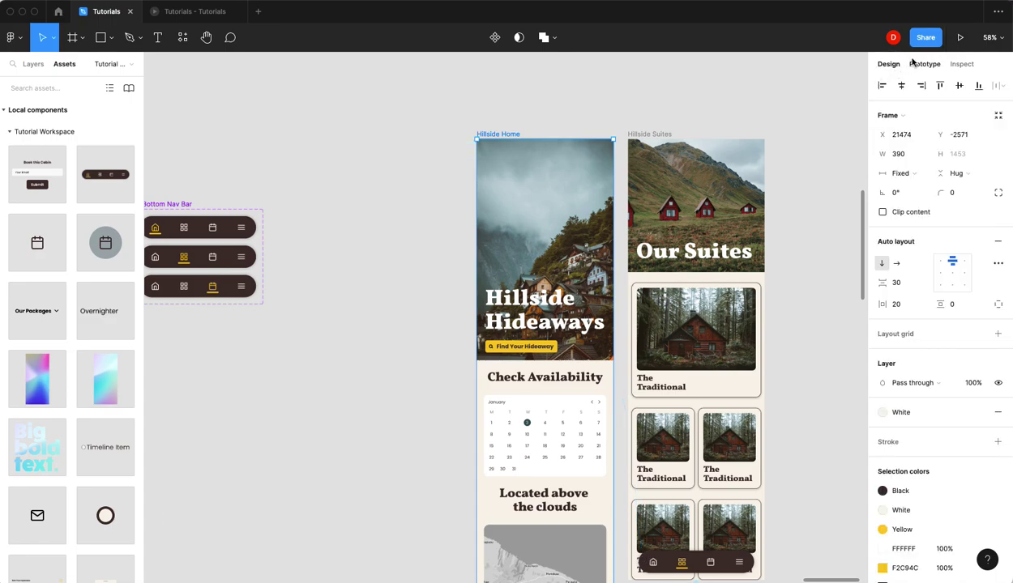
{"action": "left_click", "coordinate": [925, 64]}
{"action": "left_click", "coordinate": [944, 224]}
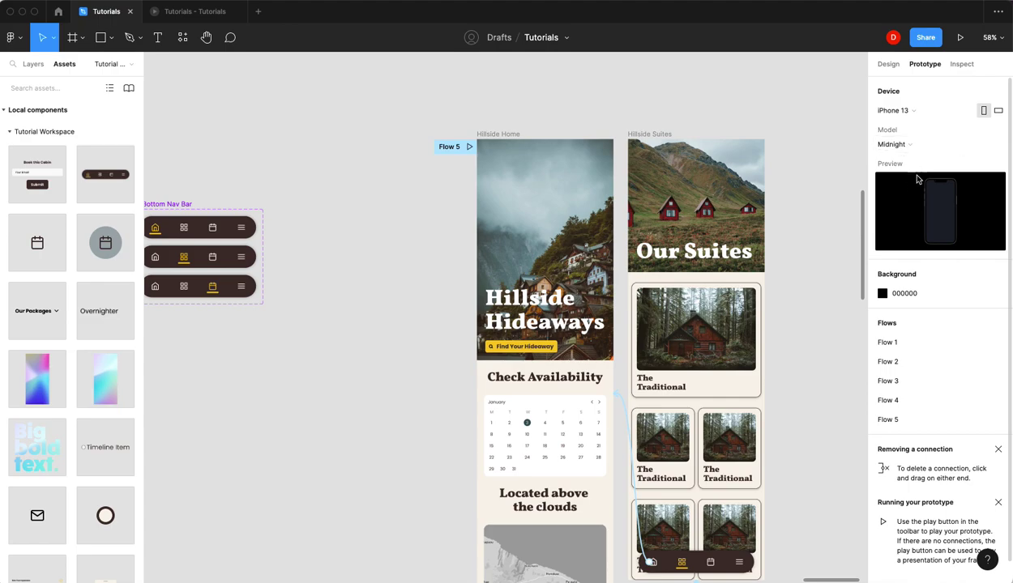
Step: Undo the last change, then scroll the playing home screen to confirm the nav bar stays fixed
{"action": "key", "text": "super+z"}
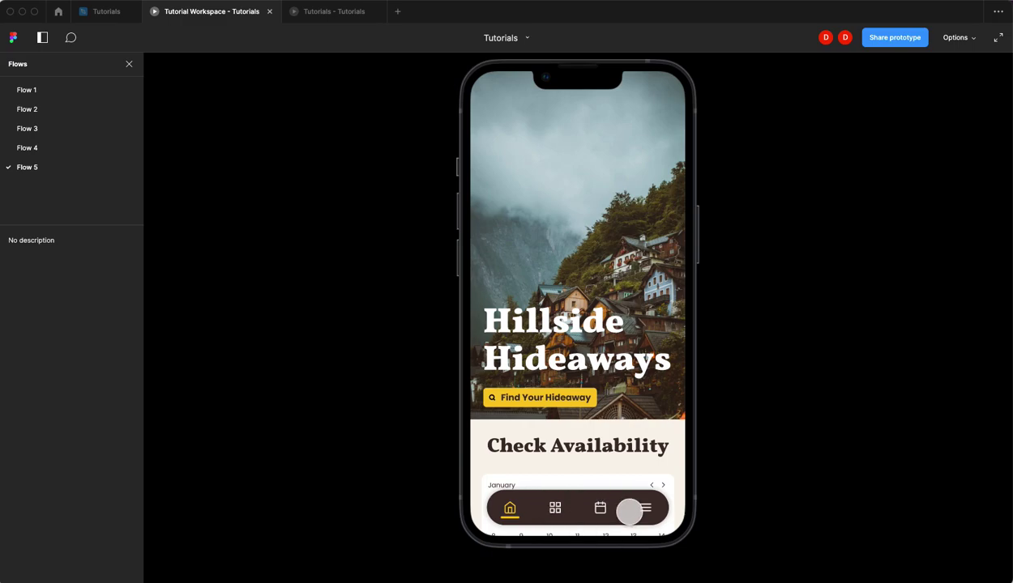
{"action": "scroll", "coordinate": [620, 403], "scroll_direction": "down", "scroll_amount": 5}
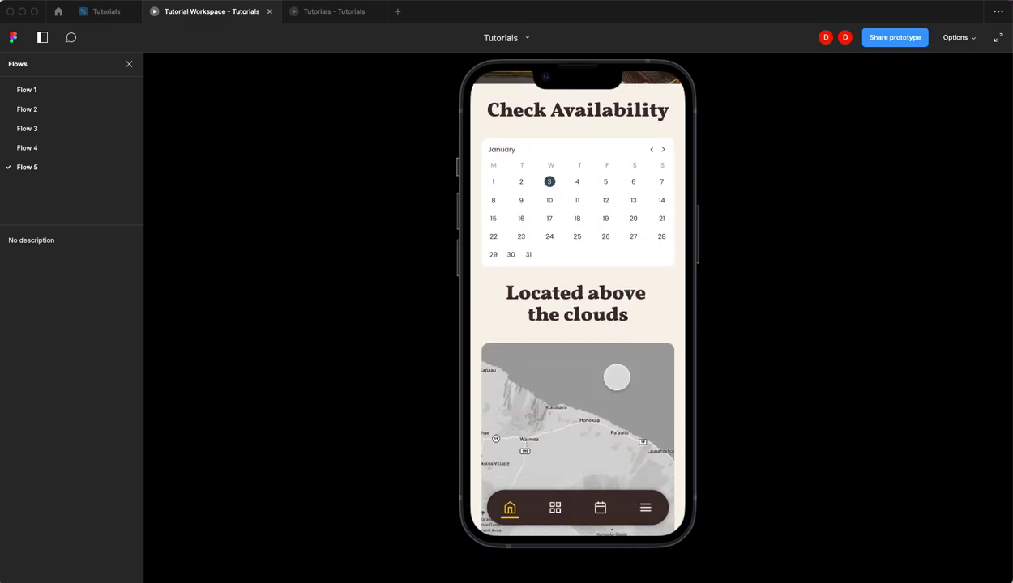
{"action": "scroll", "coordinate": [606, 380], "scroll_direction": "up", "scroll_amount": 5}
{"action": "scroll", "coordinate": [605, 383], "scroll_direction": "down", "scroll_amount": 3}
{"action": "scroll", "coordinate": [607, 383], "scroll_direction": "down", "scroll_amount": 1}
{"action": "scroll", "coordinate": [606, 382], "scroll_direction": "up", "scroll_amount": 4}
{"action": "scroll", "coordinate": [606, 382], "scroll_direction": "down", "scroll_amount": 5}
{"action": "scroll", "coordinate": [606, 383], "scroll_direction": "up", "scroll_amount": 4}
{"action": "scroll", "coordinate": [607, 383], "scroll_direction": "up", "scroll_amount": 1}
{"action": "scroll", "coordinate": [606, 382], "scroll_direction": "down", "scroll_amount": 2}
{"action": "scroll", "coordinate": [606, 381], "scroll_direction": "up", "scroll_amount": 2}
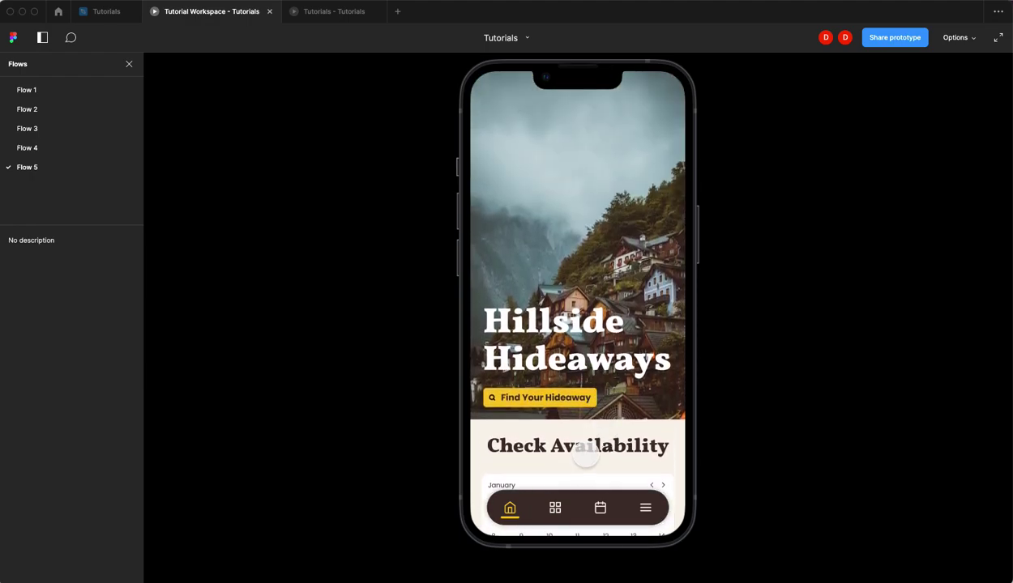
Step: Tap the grid and home icons repeatedly to switch between Our Suites and the home screen
{"action": "left_click", "coordinate": [555, 508]}
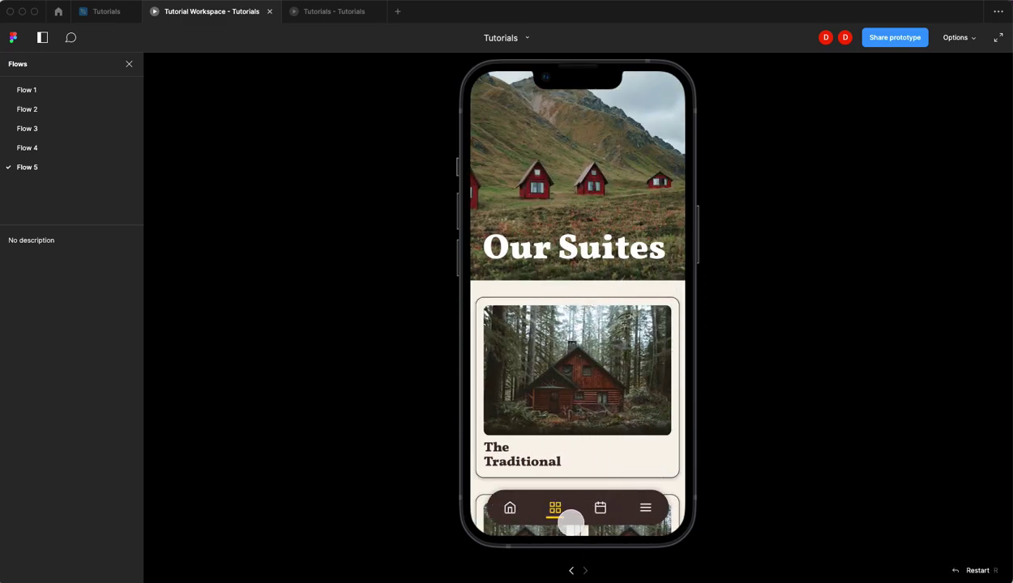
{"action": "left_click", "coordinate": [510, 509]}
{"action": "left_click", "coordinate": [555, 508]}
{"action": "scroll", "coordinate": [565, 418], "scroll_direction": "down", "scroll_amount": 4}
{"action": "scroll", "coordinate": [562, 417], "scroll_direction": "up", "scroll_amount": 4}
{"action": "left_click", "coordinate": [510, 508]}
{"action": "scroll", "coordinate": [590, 393], "scroll_direction": "down", "scroll_amount": 3}
{"action": "scroll", "coordinate": [592, 391], "scroll_direction": "up", "scroll_amount": 5}
{"action": "left_click", "coordinate": [556, 510]}
{"action": "scroll", "coordinate": [590, 346], "scroll_direction": "down", "scroll_amount": 3}
{"action": "scroll", "coordinate": [590, 349], "scroll_direction": "up", "scroll_amount": 3}
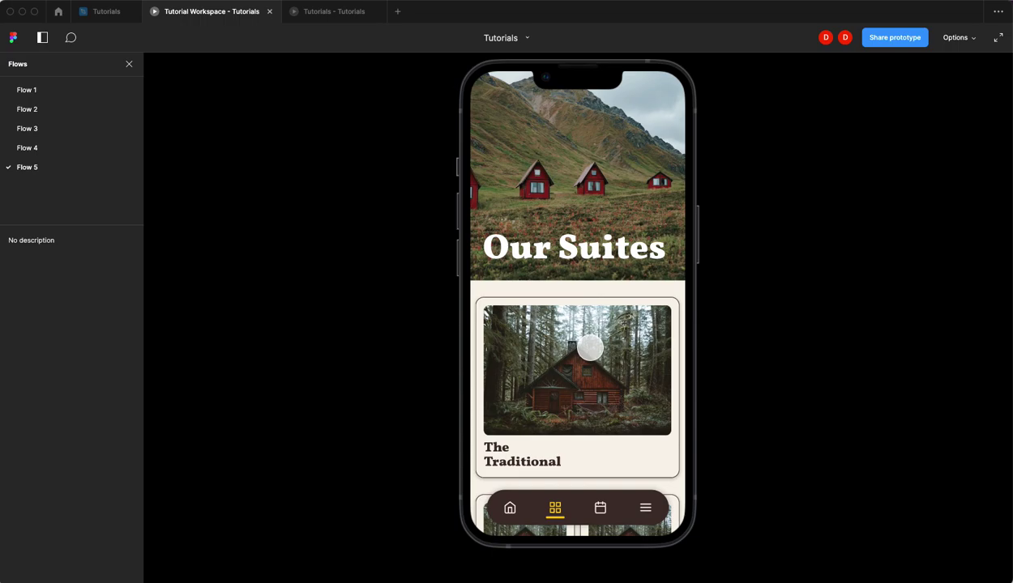